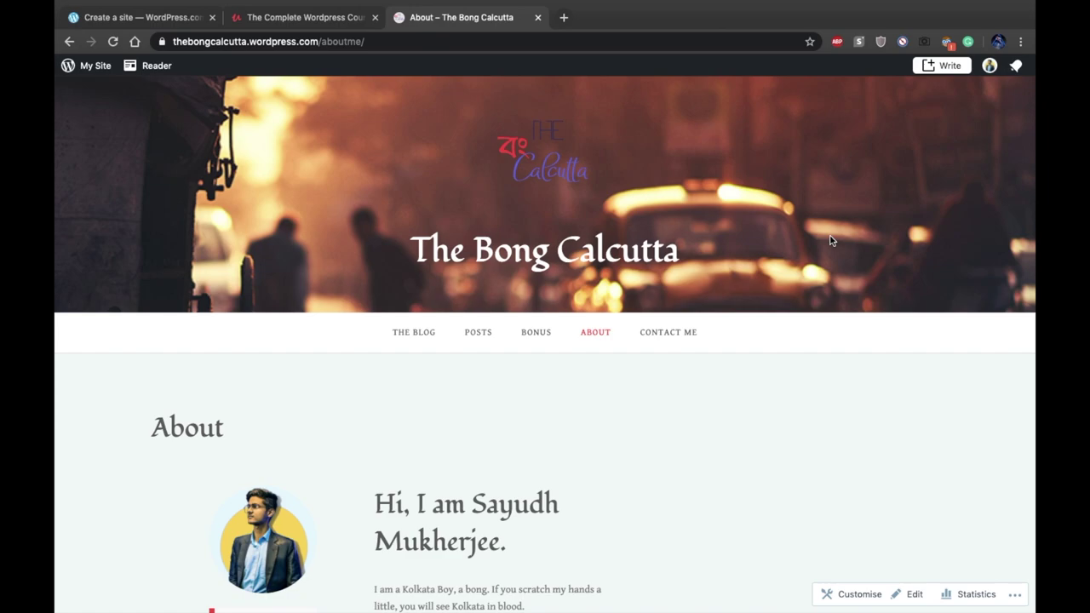
Look over the Udemy page of The Complete Wordpress Course
{"action": "left_click", "coordinate": [308, 17]}
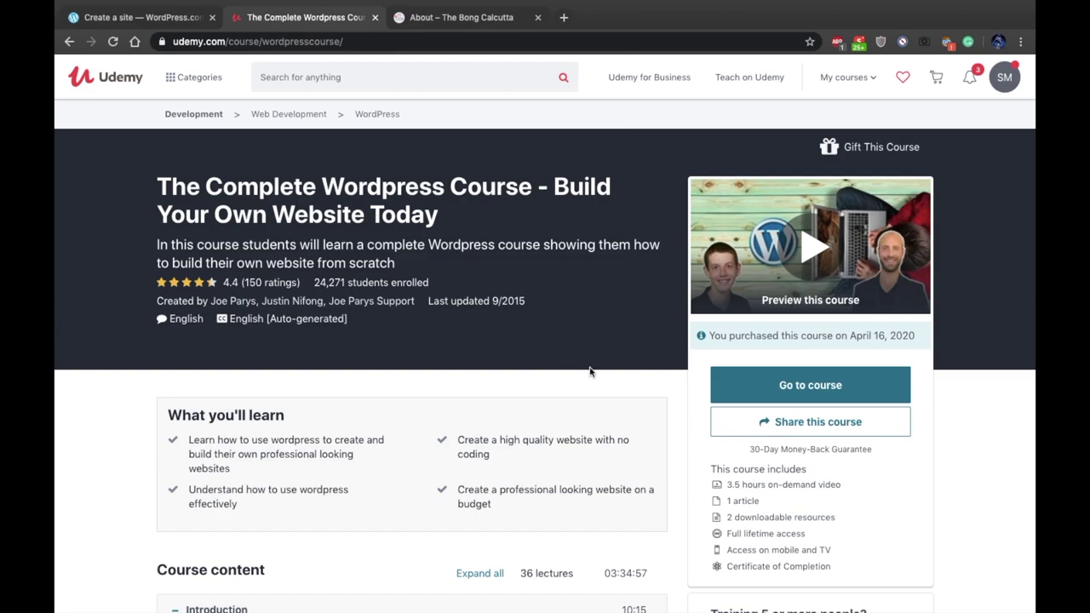
{"action": "scroll", "coordinate": [608, 377], "scroll_direction": "down", "scroll_amount": 4}
{"action": "scroll", "coordinate": [607, 378], "scroll_direction": "up", "scroll_amount": 4}
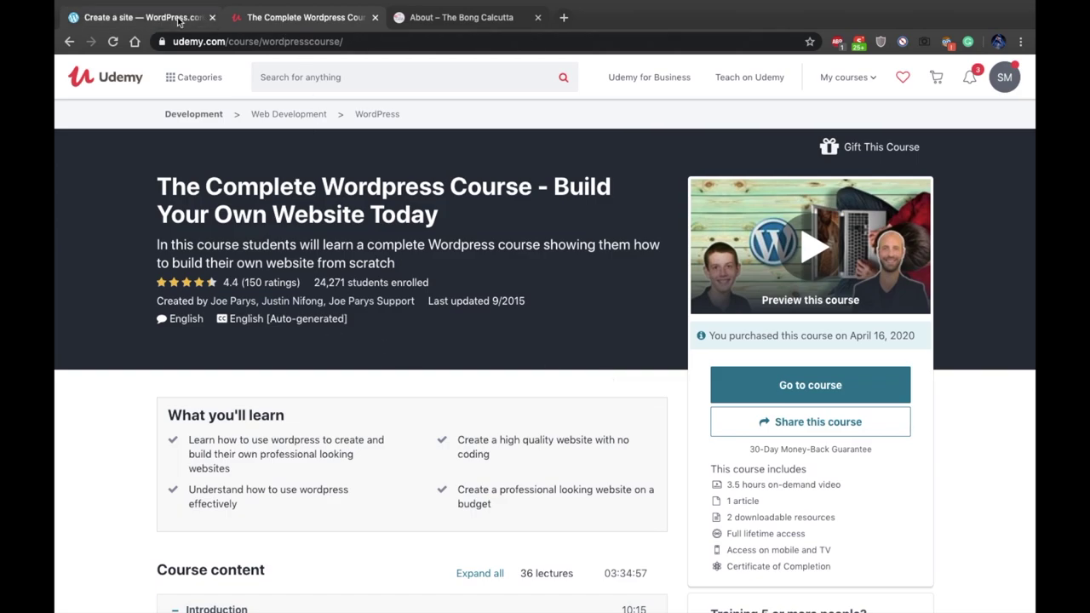
Create a free WordPress.com site with the address cosmoscience77.wordpress.com, without choosing a paid plan
{"action": "left_click", "coordinate": [137, 17]}
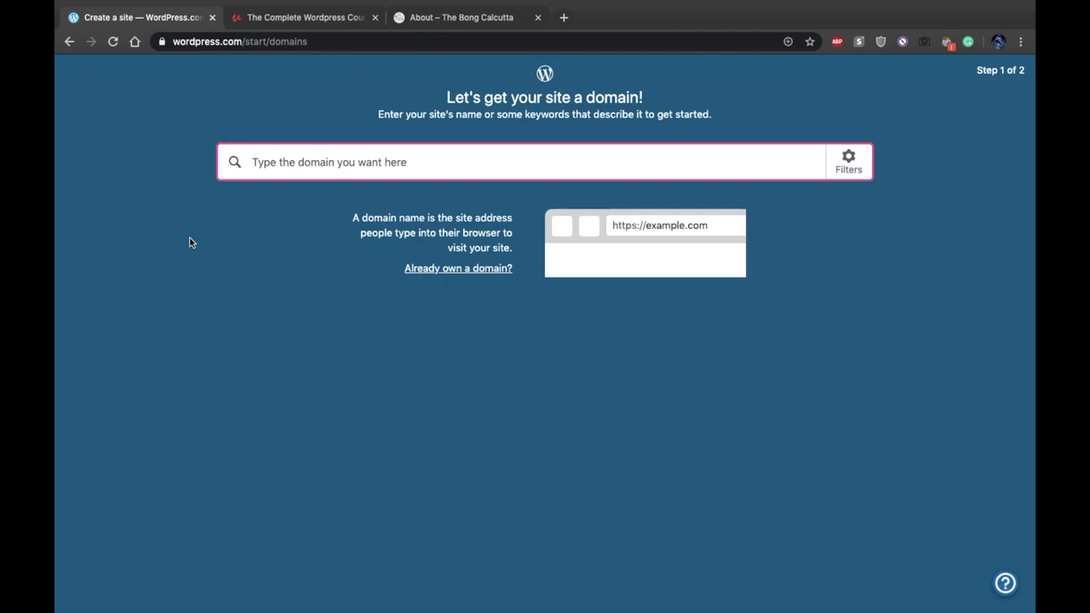
{"action": "type", "text": "cosmo"}
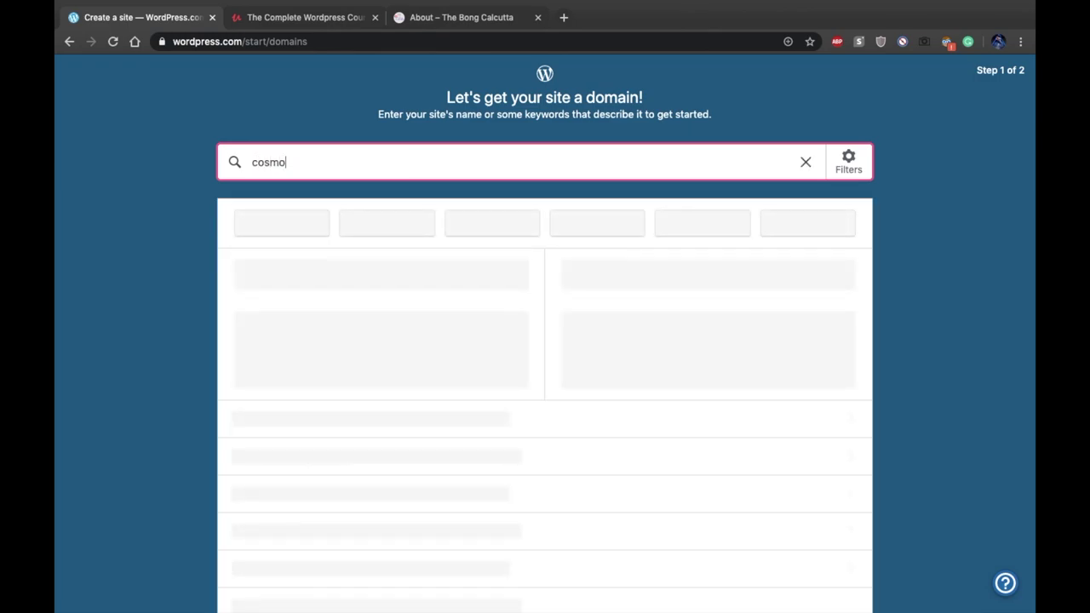
{"action": "type", "text": "science"}
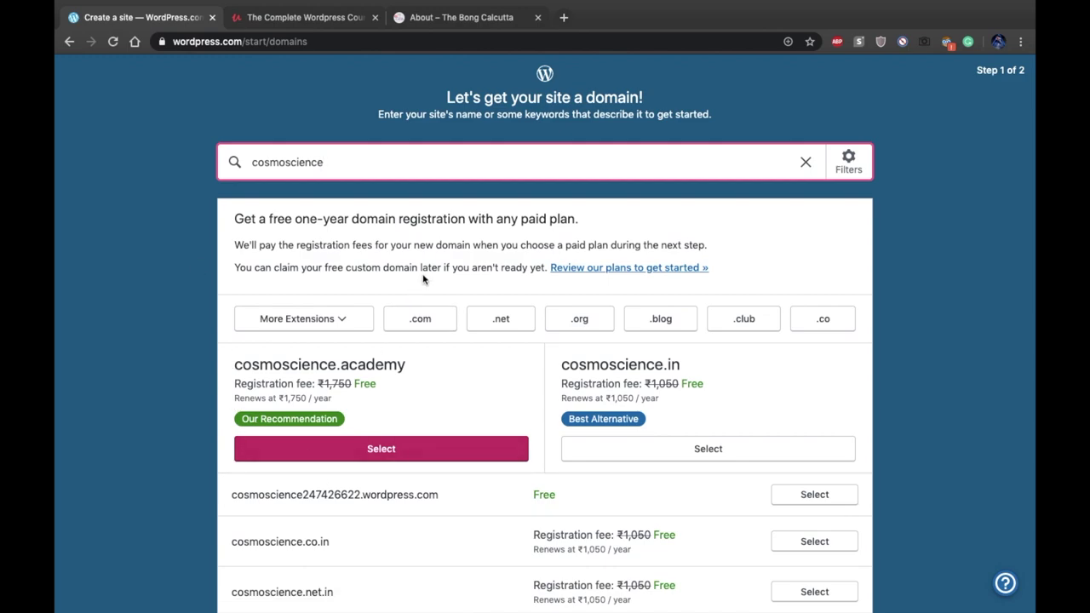
{"action": "type", "text": "77"}
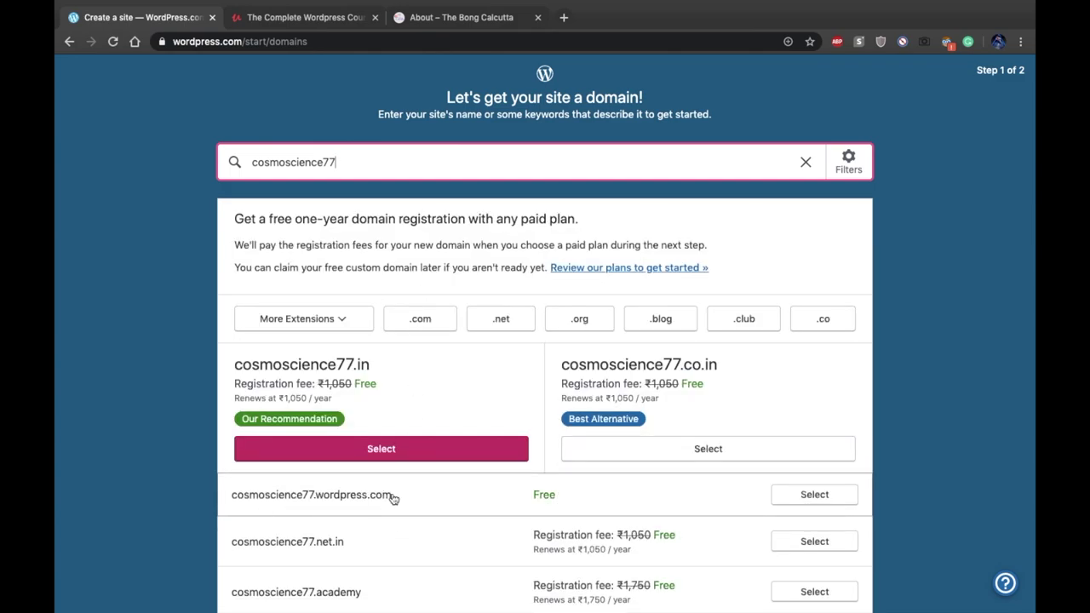
{"action": "left_click", "coordinate": [816, 496]}
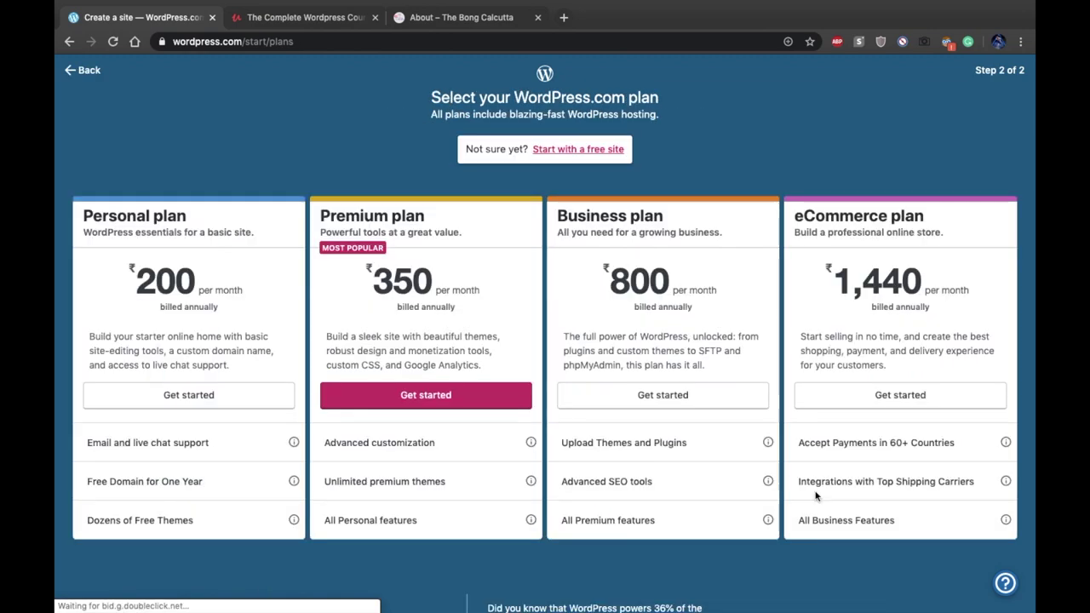
{"action": "left_click", "coordinate": [600, 149]}
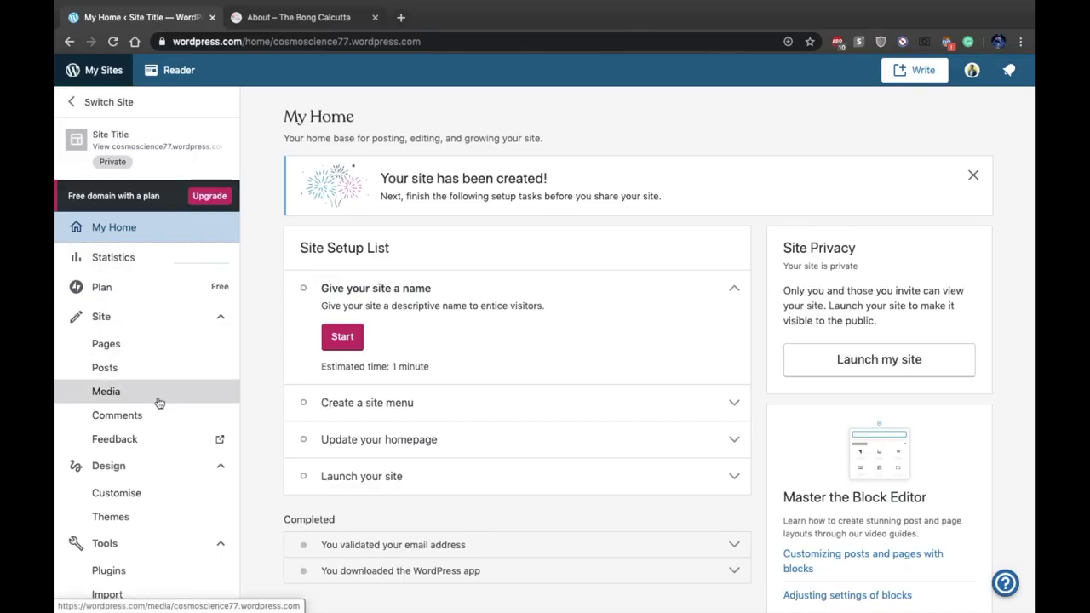
Browse the gallery of themes available for the new site
{"action": "scroll", "coordinate": [159, 403], "scroll_direction": "down", "scroll_amount": 3}
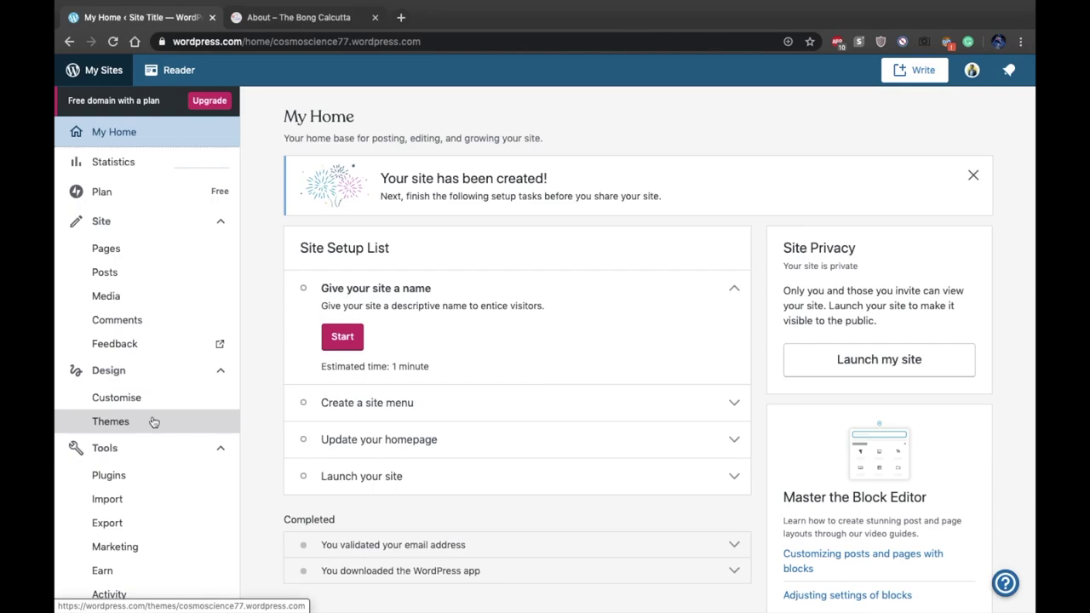
{"action": "left_click", "coordinate": [153, 421]}
{"action": "scroll", "coordinate": [604, 397], "scroll_direction": "down", "scroll_amount": 10}
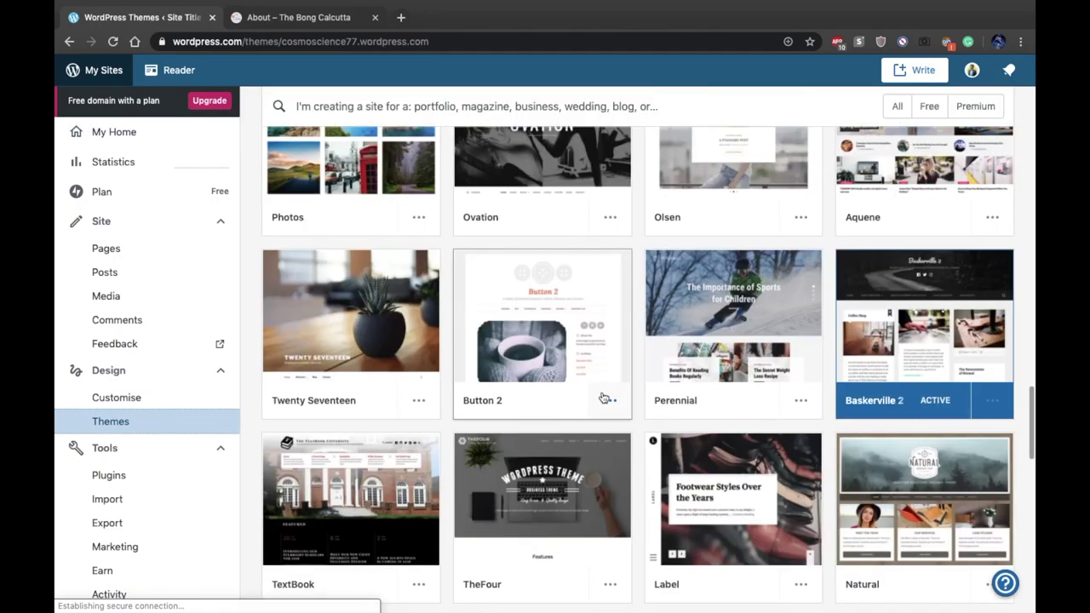
{"action": "scroll", "coordinate": [603, 397], "scroll_direction": "up", "scroll_amount": 10}
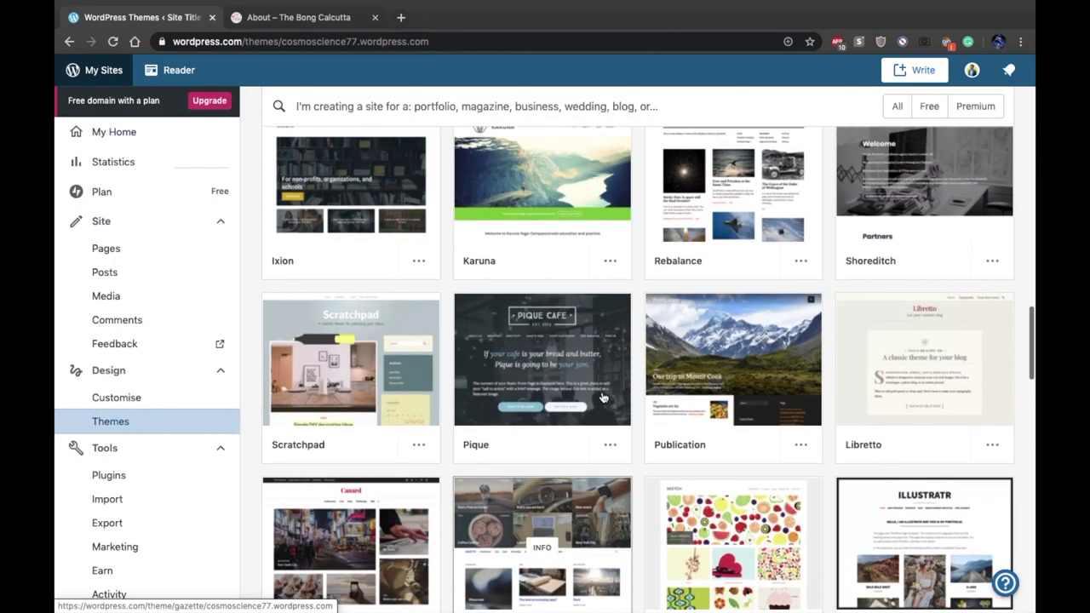
{"action": "scroll", "coordinate": [604, 397], "scroll_direction": "up", "scroll_amount": 5}
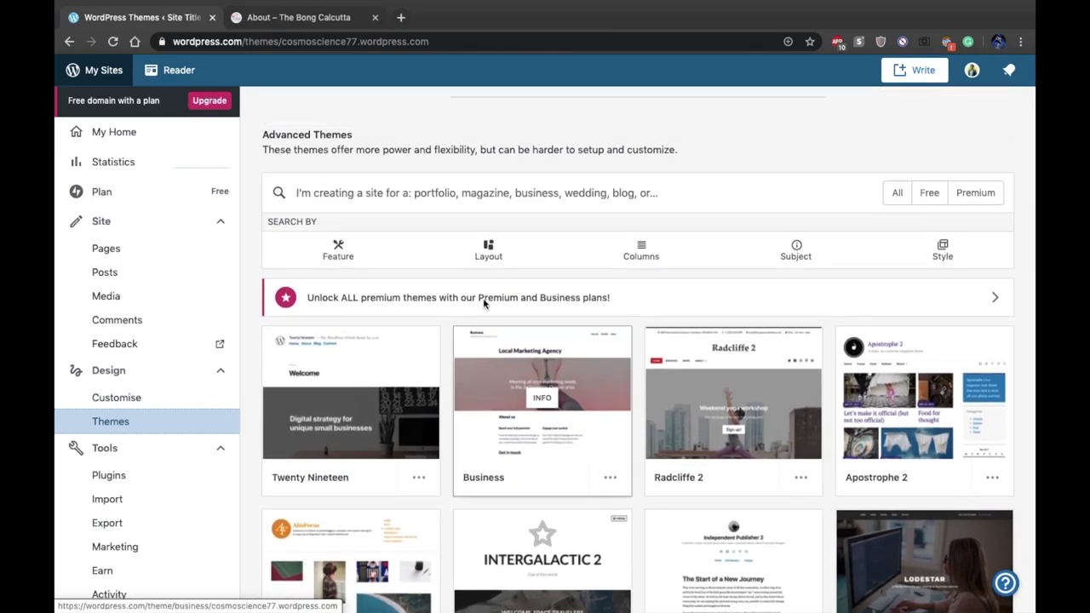
Filter the themes by the Blog subject and look through the matching designs
{"action": "left_click", "coordinate": [483, 196]}
{"action": "type", "text": "blog"}
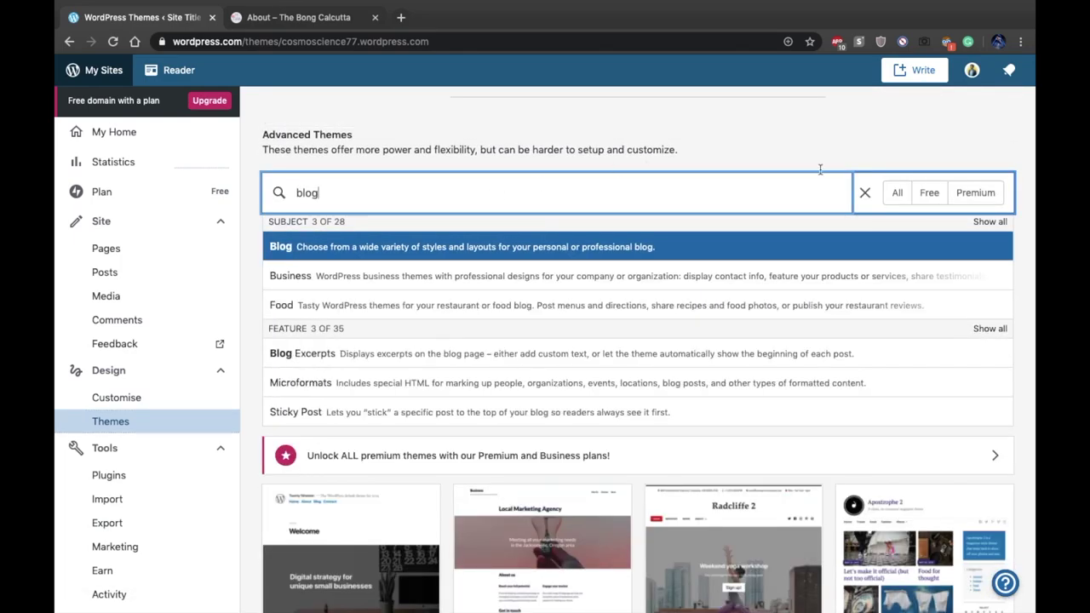
{"action": "key", "text": "Return"}
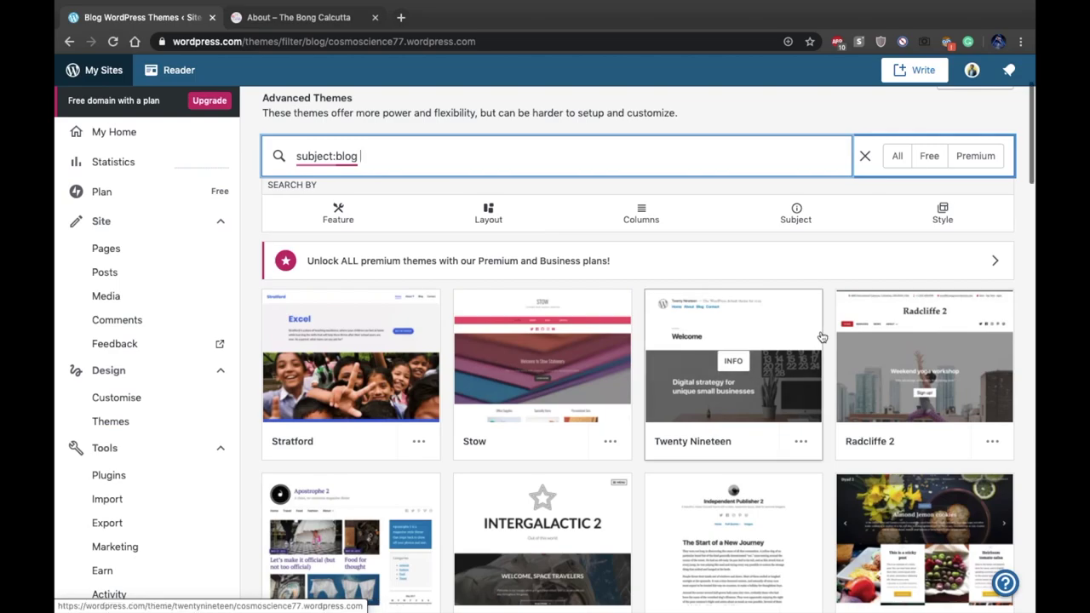
{"action": "scroll", "coordinate": [821, 337], "scroll_direction": "down", "scroll_amount": 2}
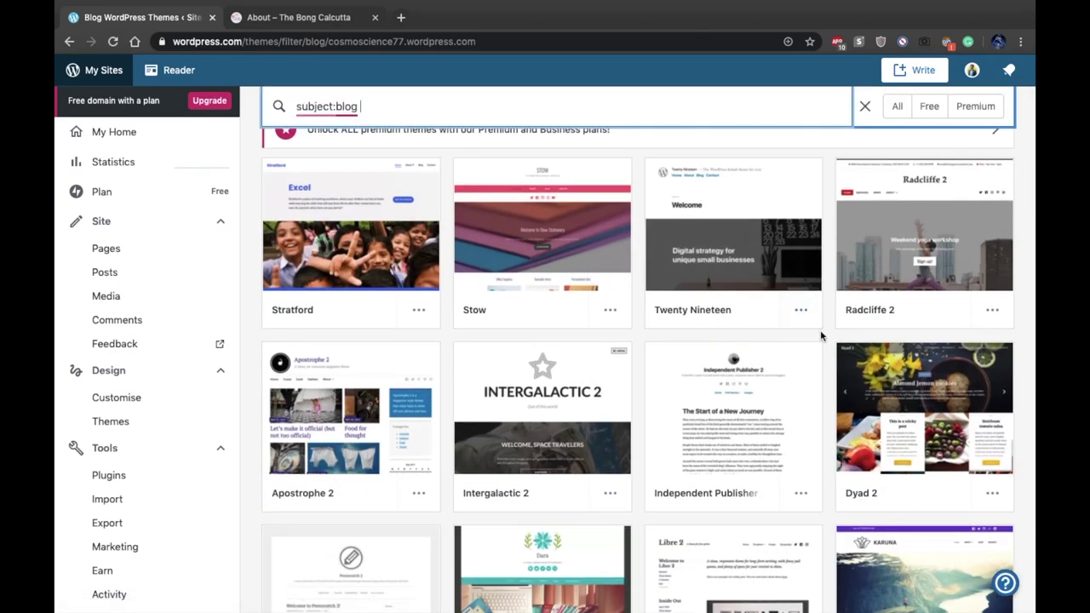
Open the site's Home page for editing and look over its template content
{"action": "left_click", "coordinate": [151, 250]}
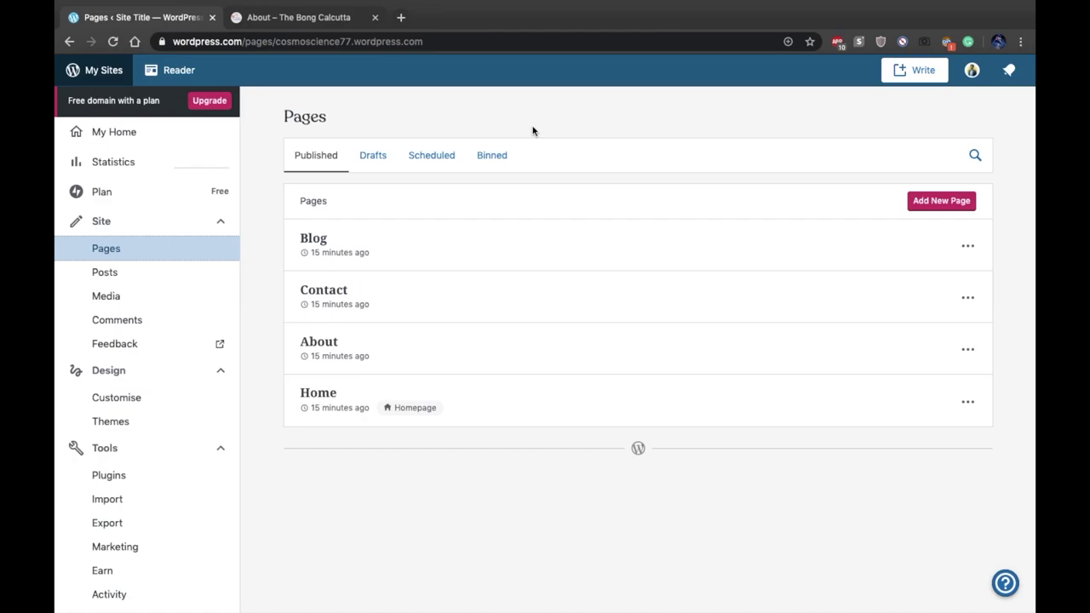
{"action": "left_click", "coordinate": [321, 398]}
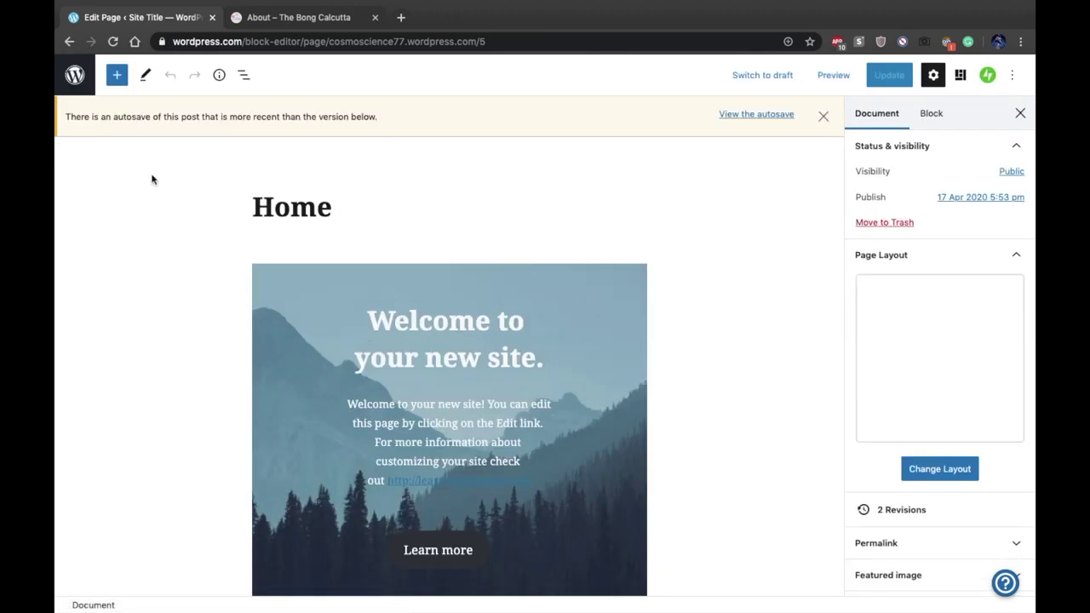
{"action": "scroll", "coordinate": [324, 230], "scroll_direction": "down", "scroll_amount": 3}
{"action": "scroll", "coordinate": [323, 229], "scroll_direction": "up", "scroll_amount": 3}
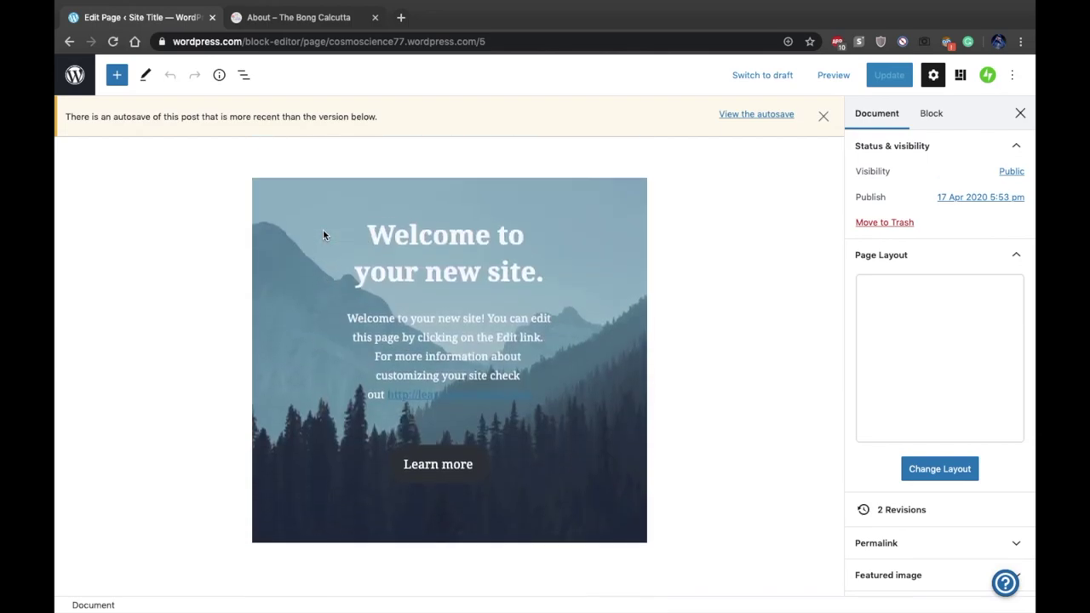
{"action": "scroll", "coordinate": [323, 229], "scroll_direction": "down", "scroll_amount": 2}
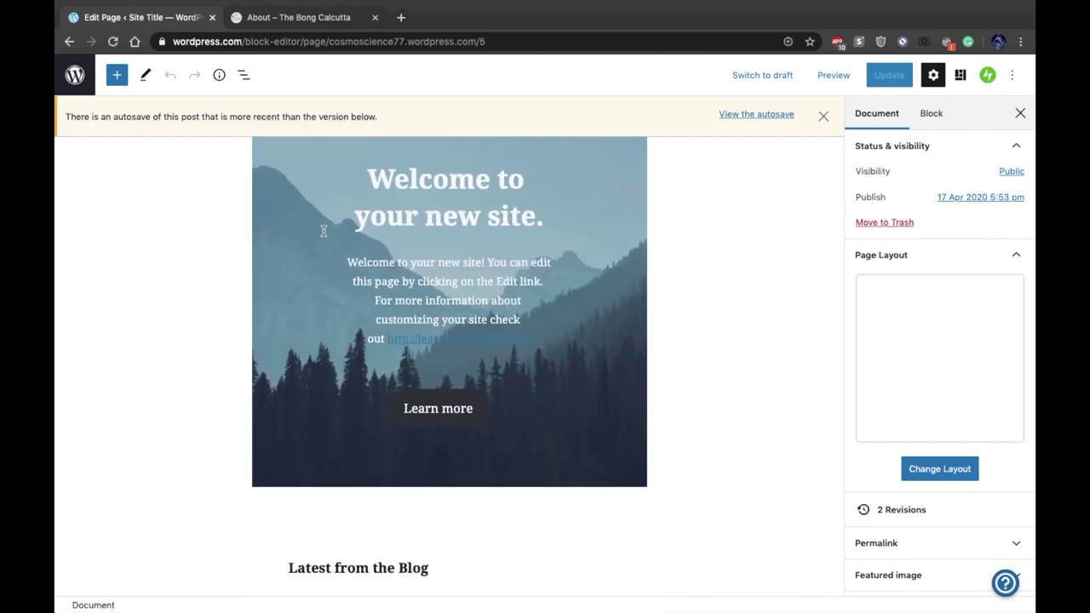
Delete the template content blocks from the Home page, including the "Welcome to your new site." cover
{"action": "left_click", "coordinate": [593, 416]}
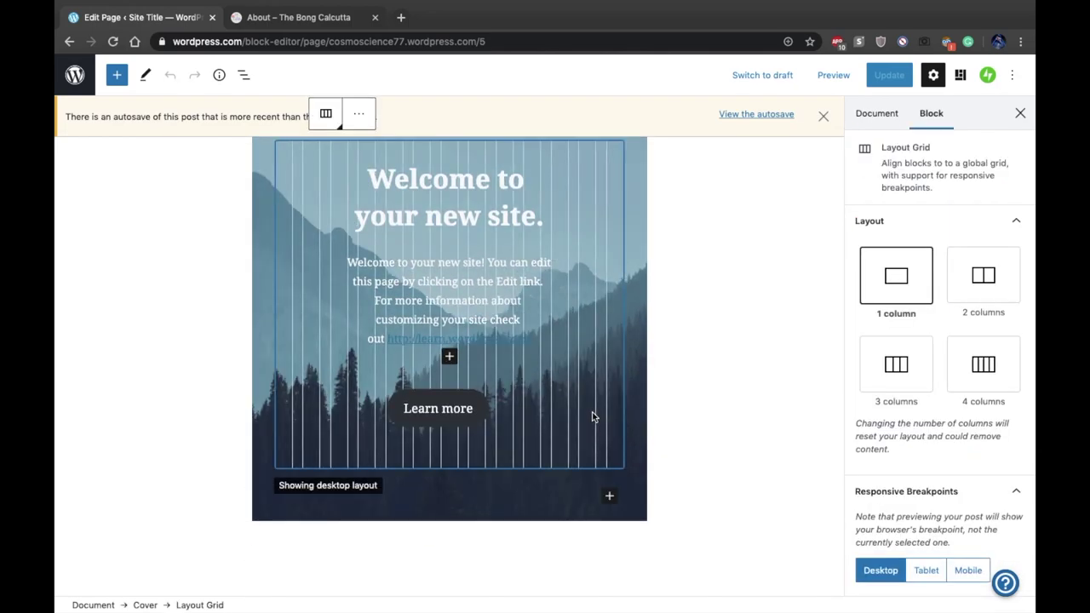
{"action": "key", "text": "BackSpace"}
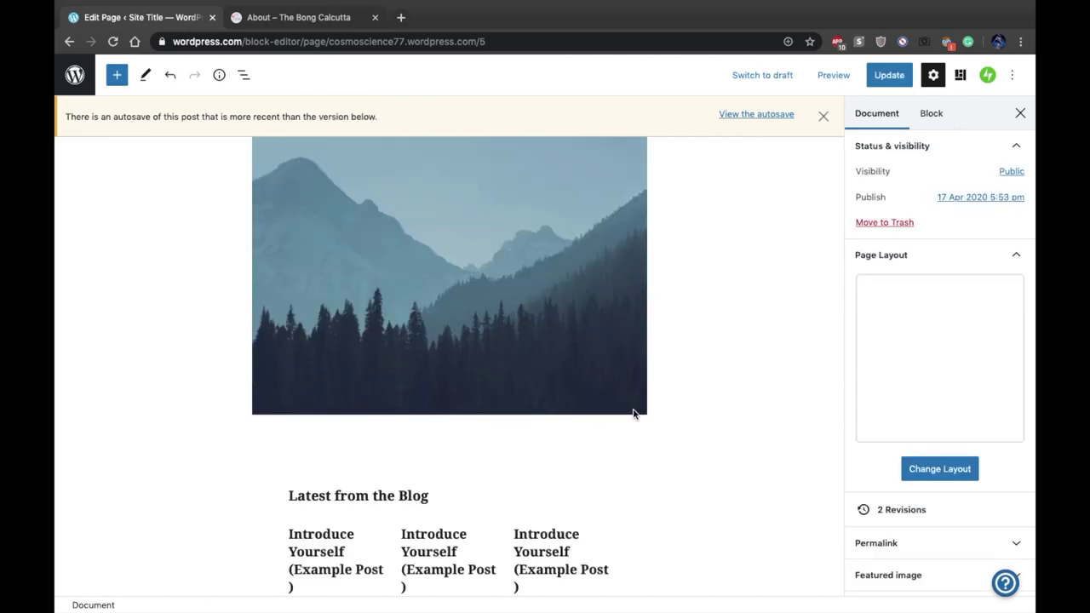
{"action": "key", "text": "BackSpace"}
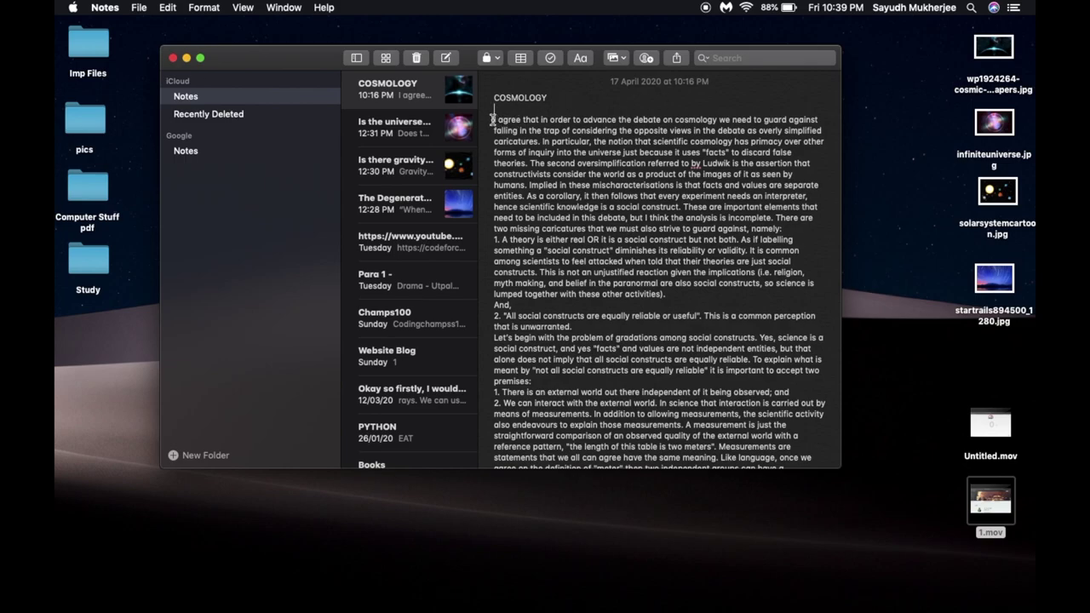
Copy the article text below the title of the COSMOLOGY note in Notes and paste it into the Home page body
{"action": "left_click_drag", "start_coordinate": [494, 120], "coordinate": [755, 532]}
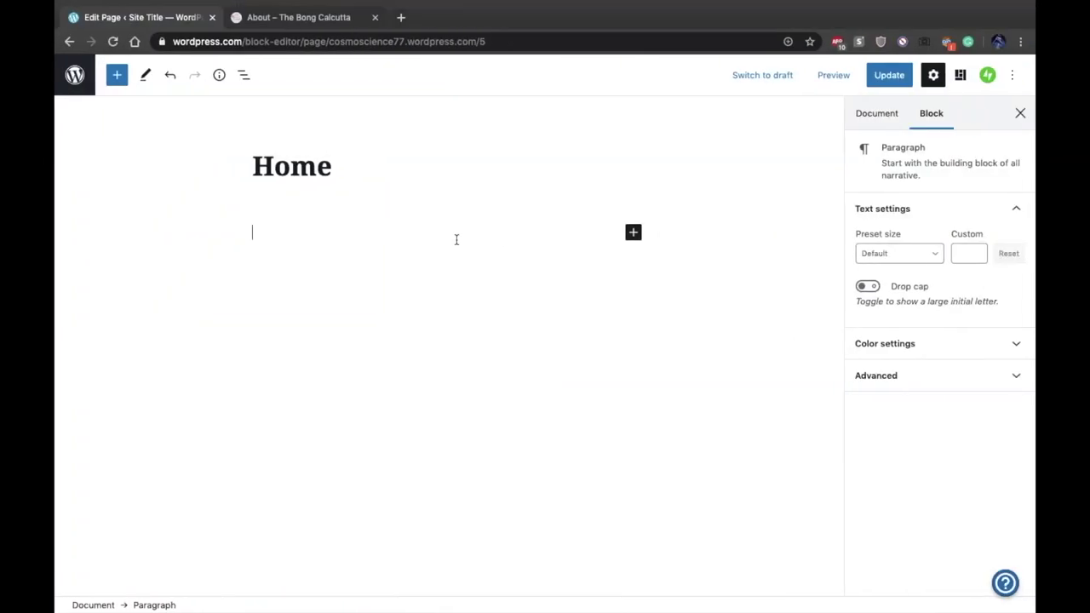
{"action": "key", "text": "super+v"}
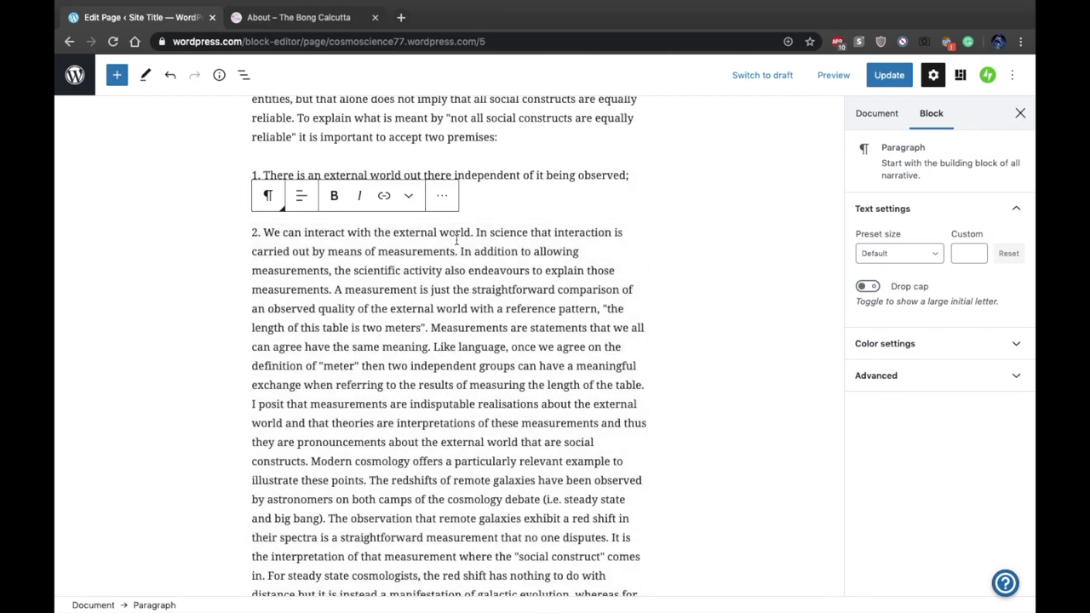
{"action": "scroll", "coordinate": [545, 226], "scroll_direction": "up", "scroll_amount": 5}
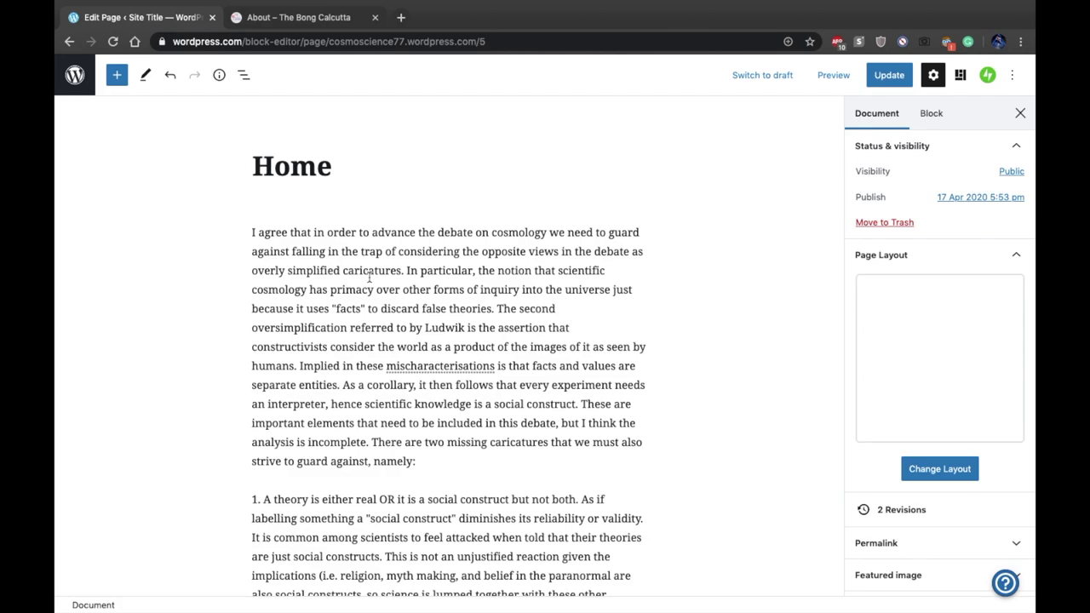
Insert a Separator block below the last paragraph of the article on the Home page
{"action": "scroll", "coordinate": [369, 276], "scroll_direction": "down", "scroll_amount": 15}
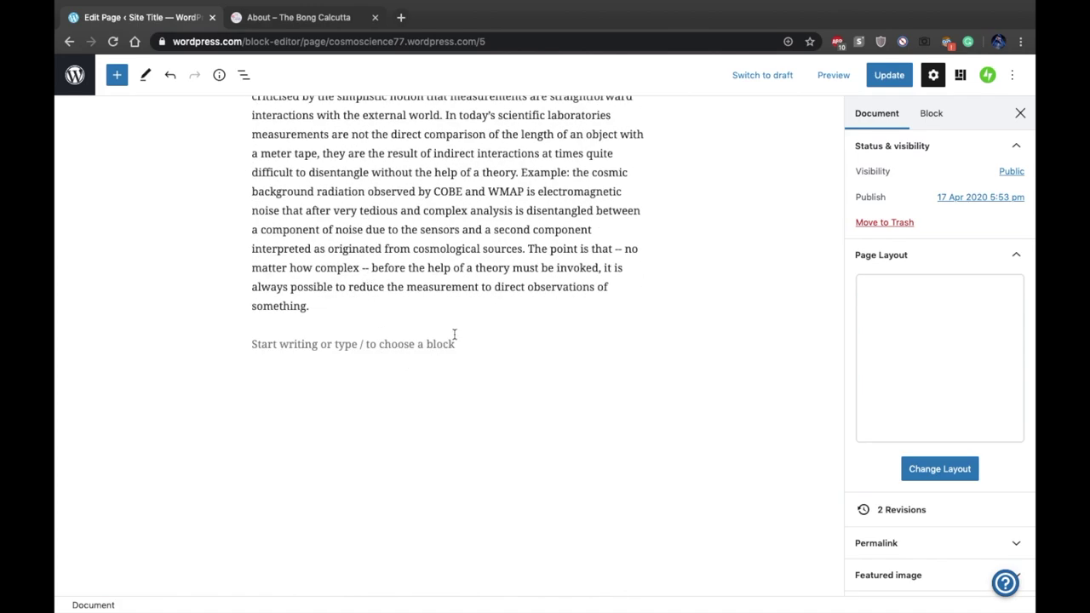
{"action": "left_click", "coordinate": [417, 343]}
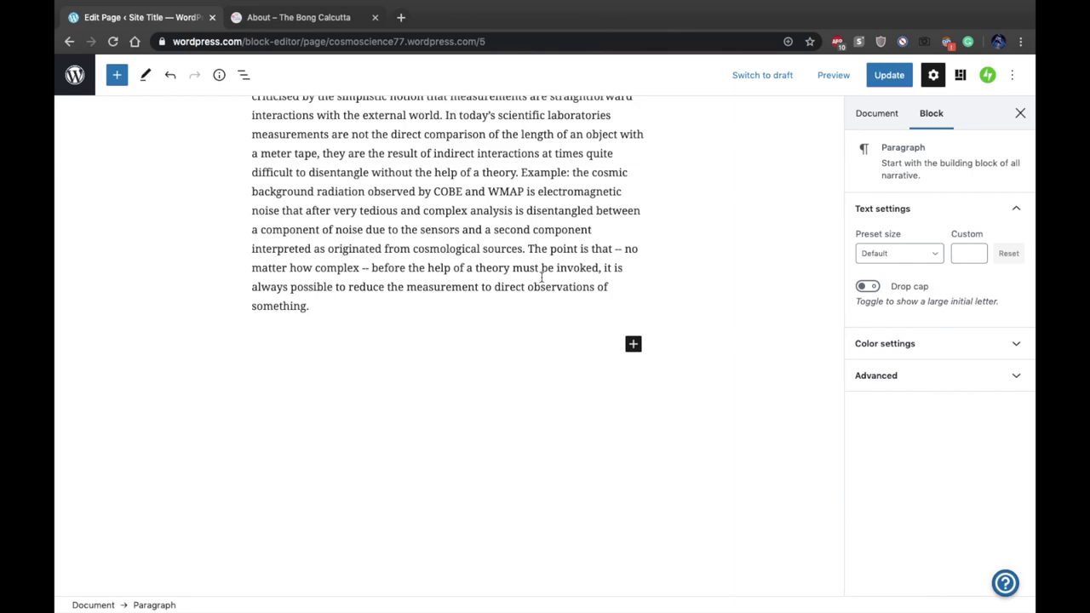
{"action": "left_click", "coordinate": [634, 345]}
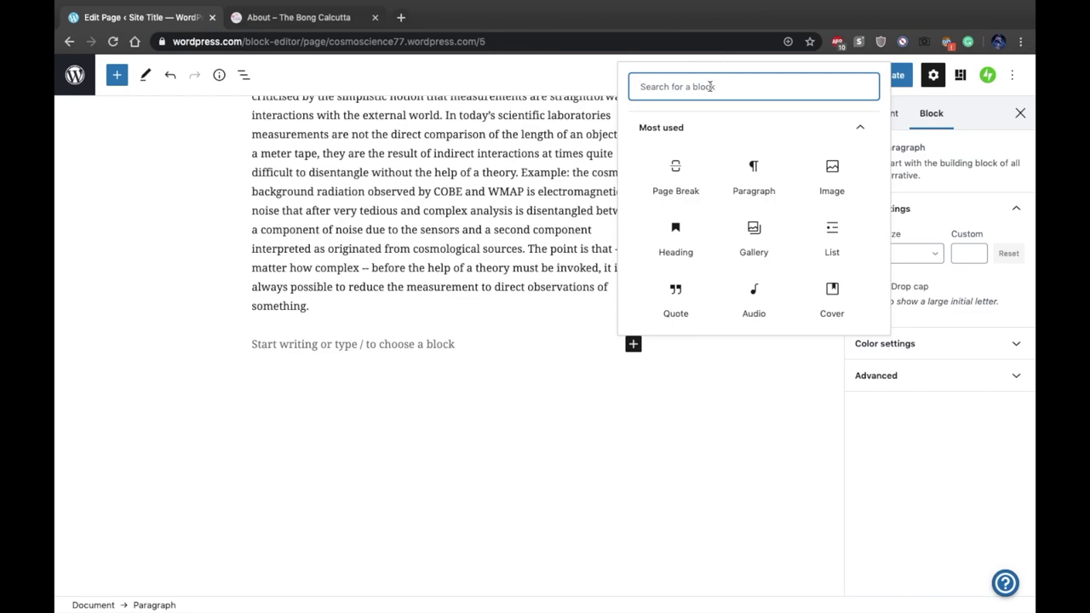
{"action": "type", "text": "sp"}
{"action": "key", "text": "BackSpace"}
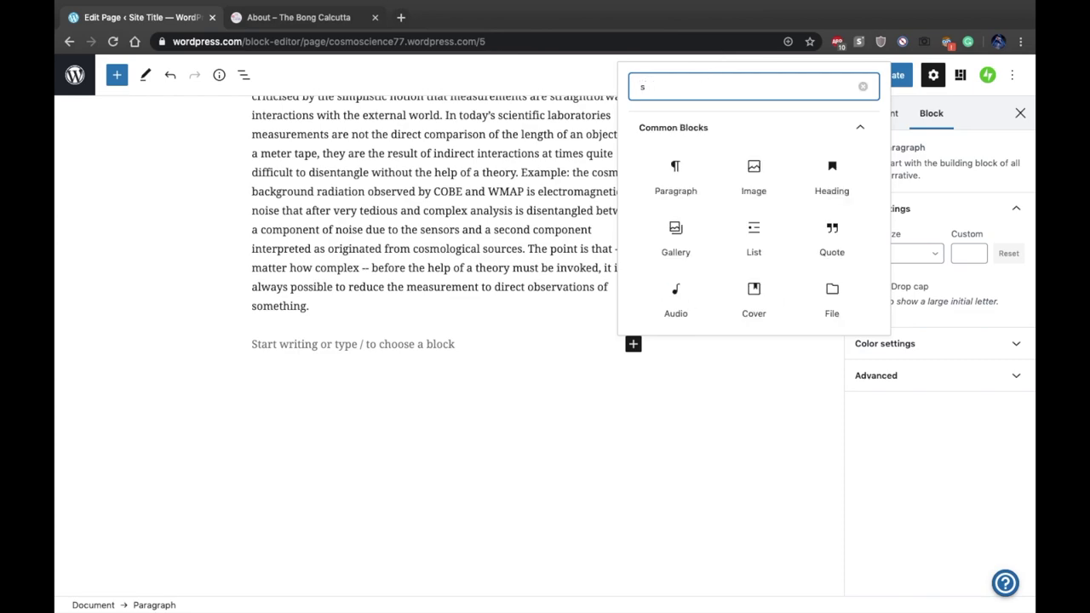
{"action": "type", "text": "e"}
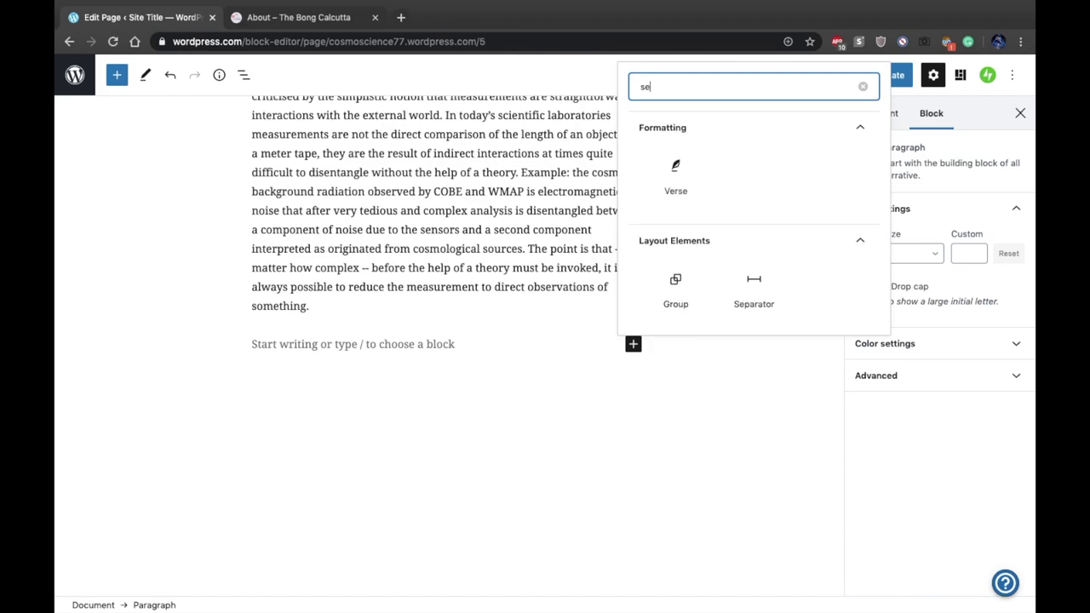
{"action": "left_click", "coordinate": [757, 286]}
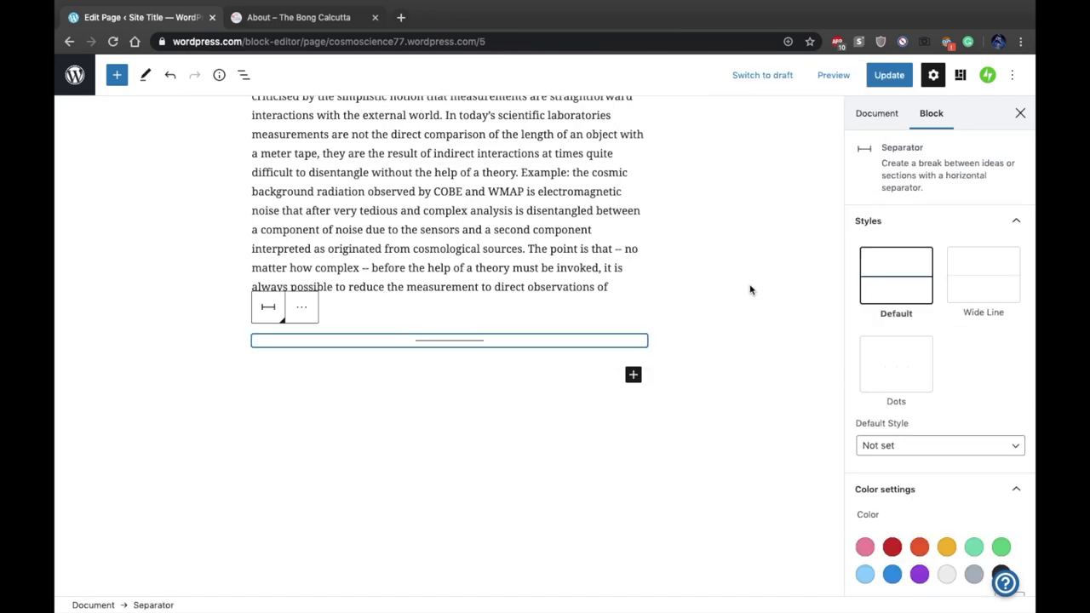
Change the separator's style to Wide Line
{"action": "left_click", "coordinate": [268, 310]}
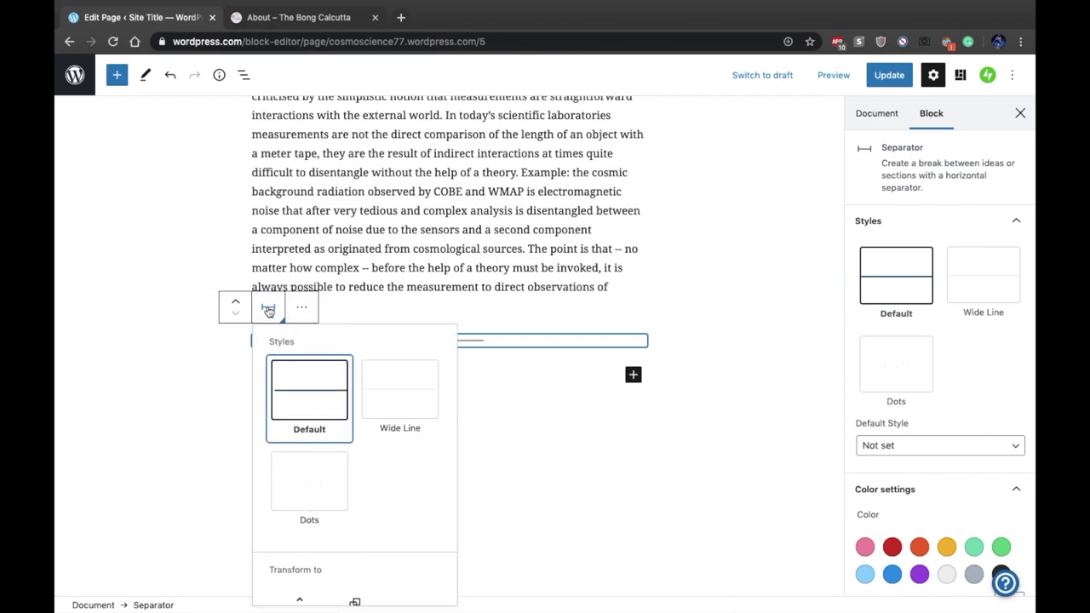
{"action": "left_click", "coordinate": [411, 393]}
{"action": "left_click", "coordinate": [509, 225]}
Return to the Home page's title and update the page to save its new content
{"action": "scroll", "coordinate": [509, 225], "scroll_direction": "up", "scroll_amount": 15}
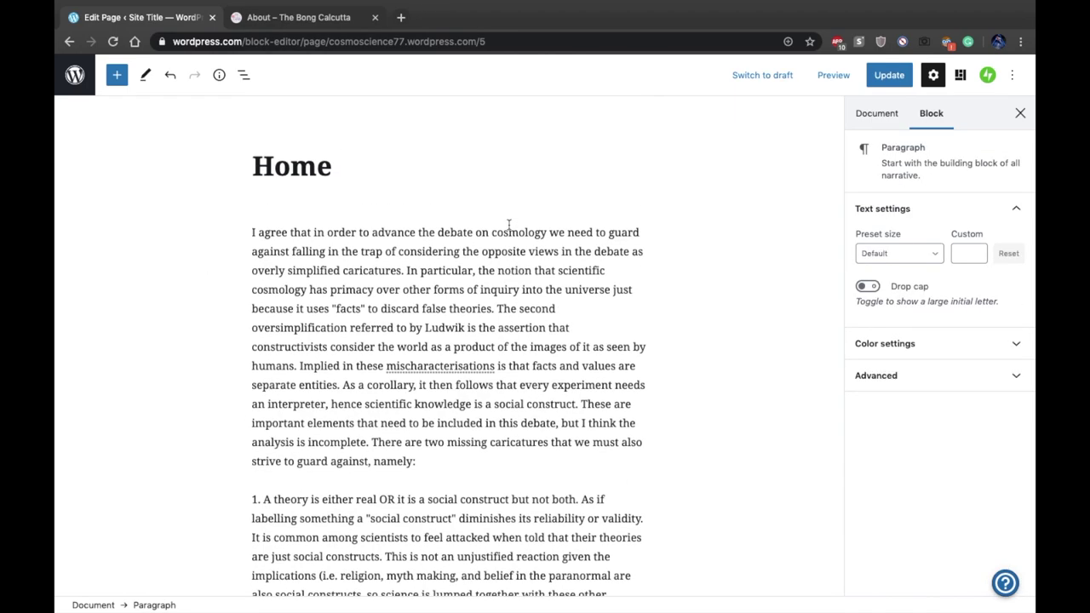
{"action": "left_click", "coordinate": [517, 195]}
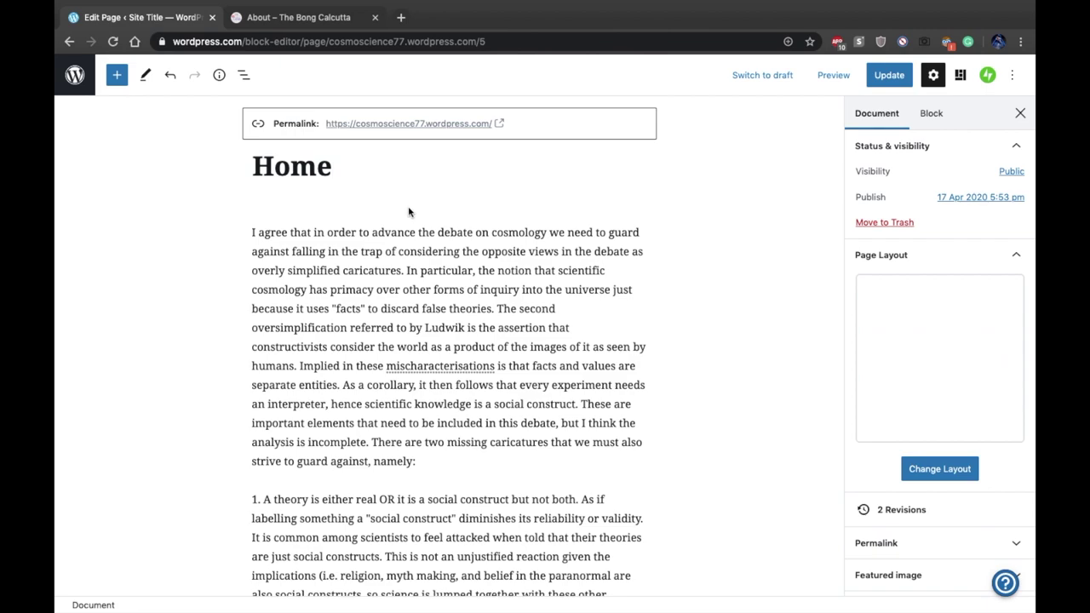
{"action": "double_click", "coordinate": [288, 168]}
{"action": "left_click", "coordinate": [892, 77]}
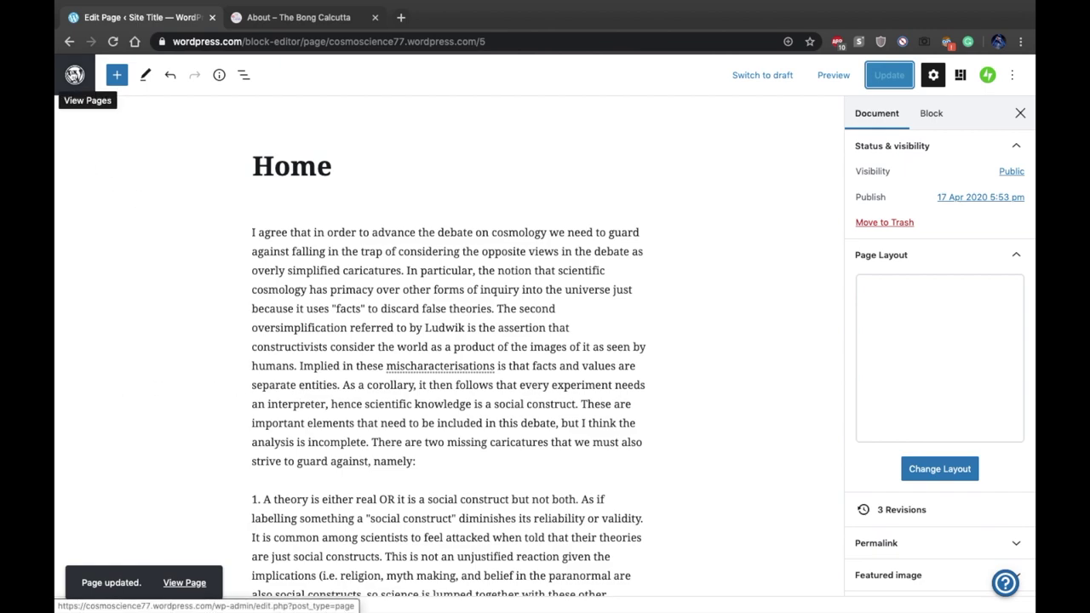
Return to the site's list of pages and move the About page to the trash
{"action": "left_click", "coordinate": [74, 75]}
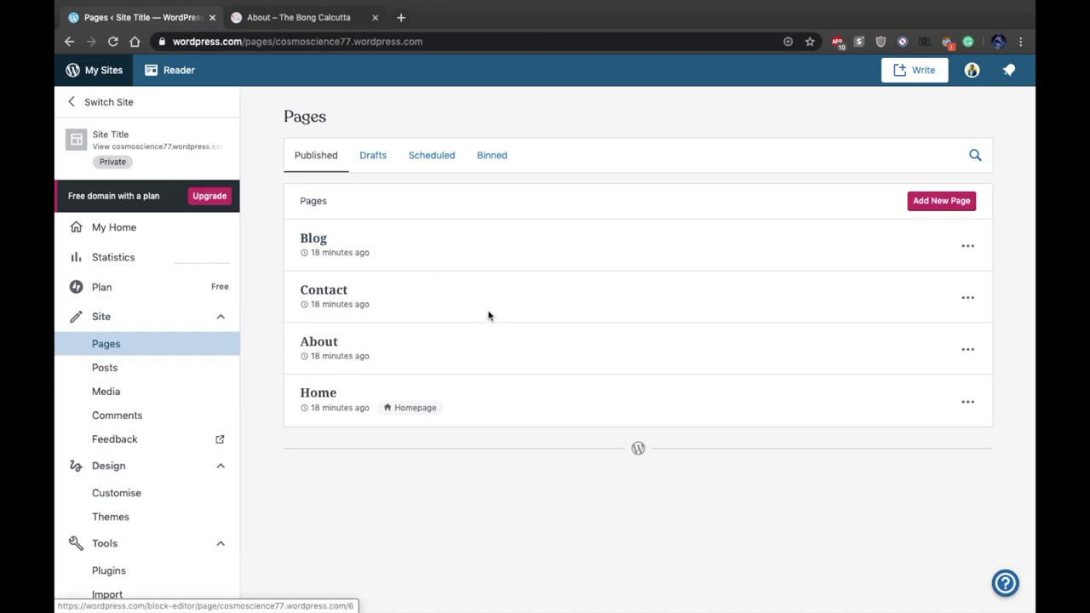
{"action": "left_click", "coordinate": [966, 349]}
{"action": "left_click", "coordinate": [909, 569]}
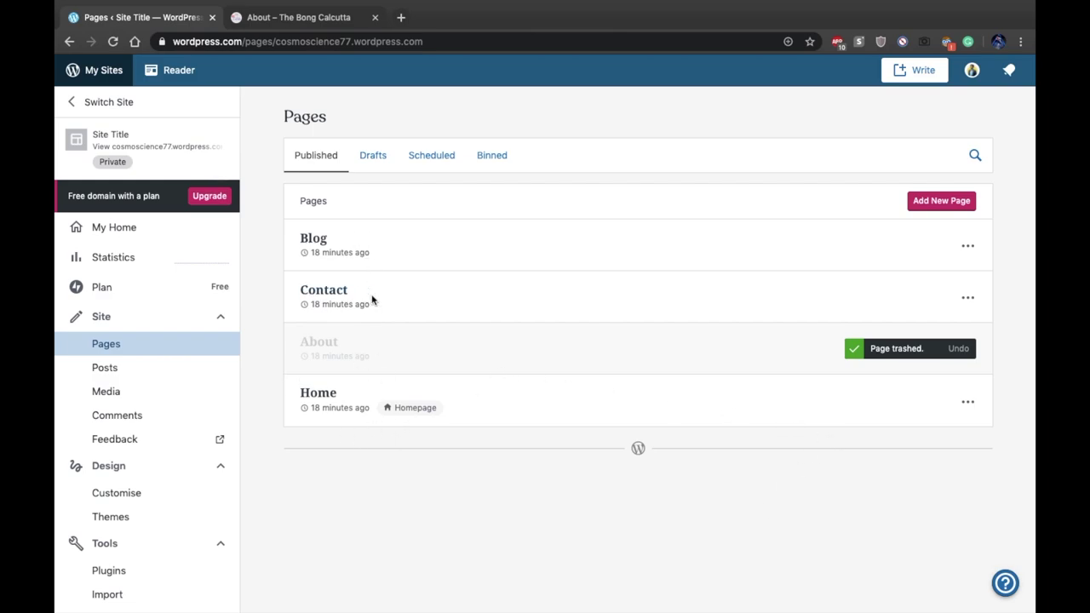
Open the Blog page, delete its mountain cover block and update the page
{"action": "left_click", "coordinate": [313, 240]}
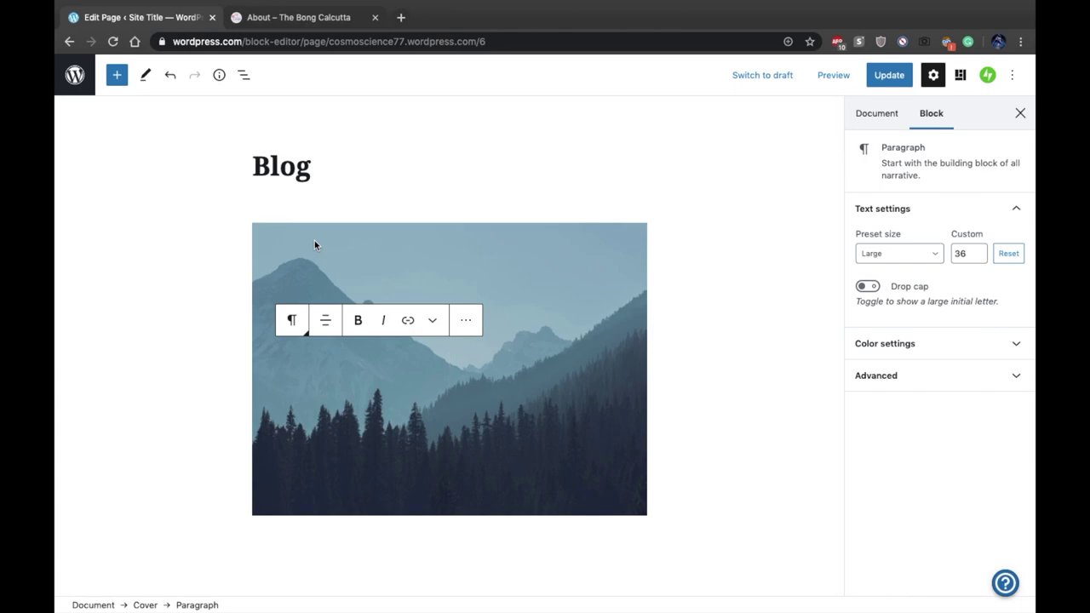
{"action": "key", "text": "BackSpace"}
{"action": "scroll", "coordinate": [499, 451], "scroll_direction": "down", "scroll_amount": 10}
{"action": "scroll", "coordinate": [499, 451], "scroll_direction": "up", "scroll_amount": 10}
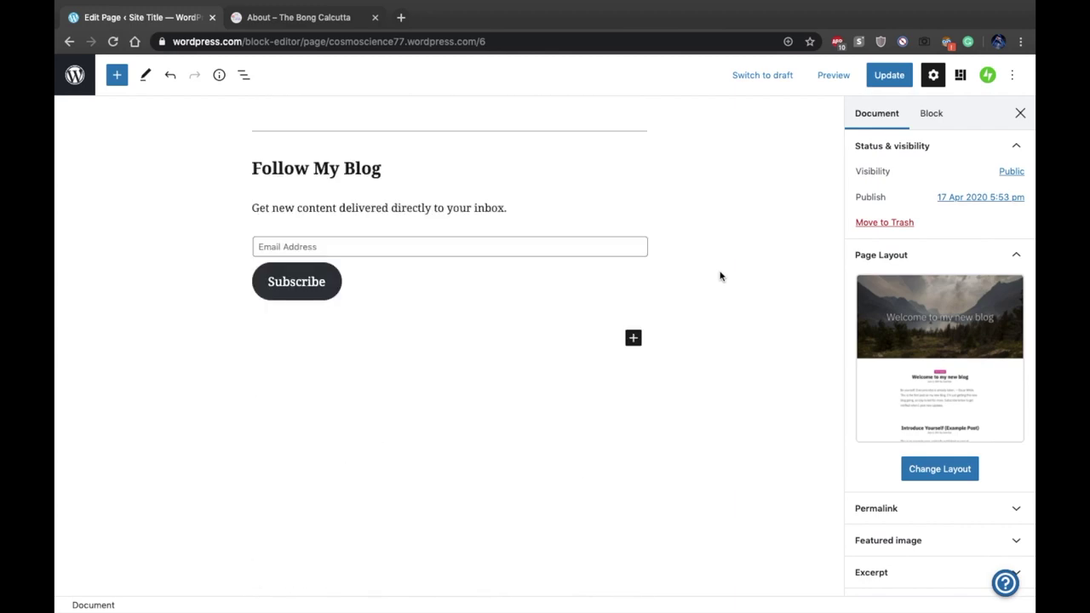
{"action": "left_click", "coordinate": [890, 75]}
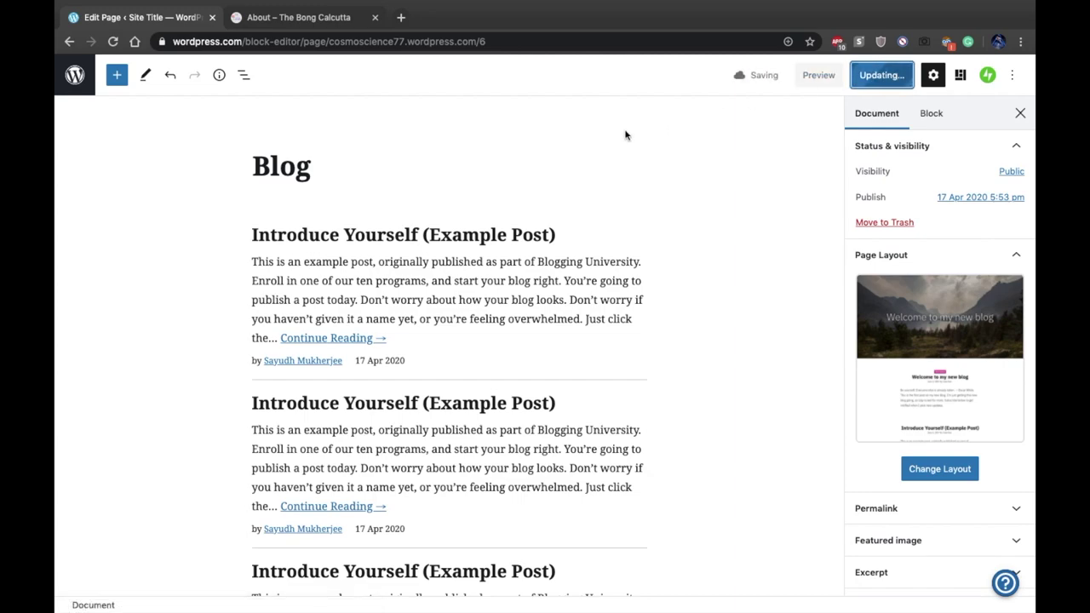
Go back to the list of pages, open the Contact page to check it, and return to the list
{"action": "left_click", "coordinate": [75, 75]}
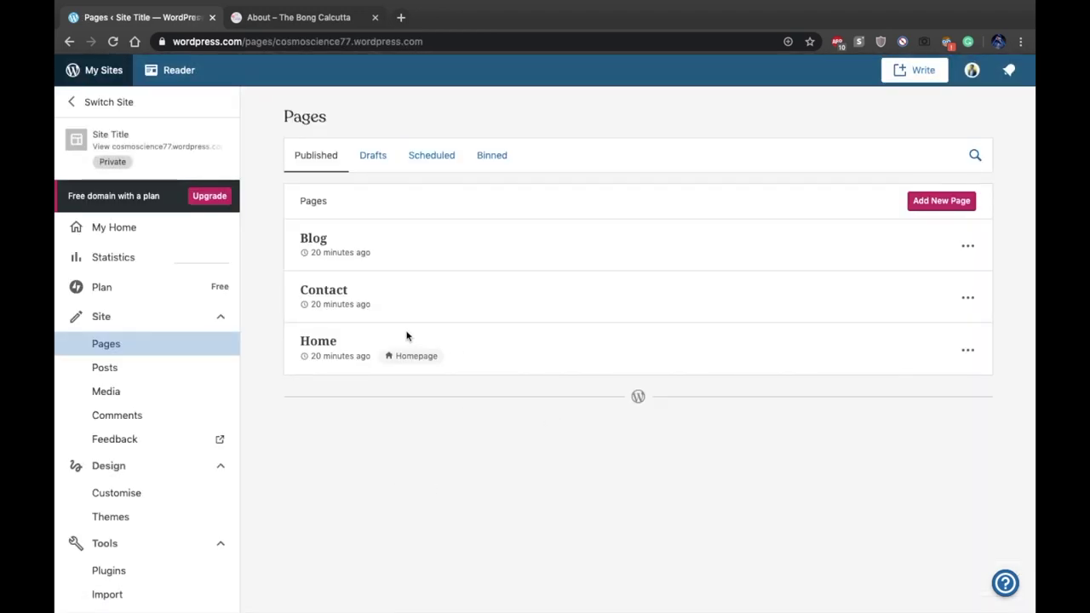
{"action": "left_click", "coordinate": [344, 295]}
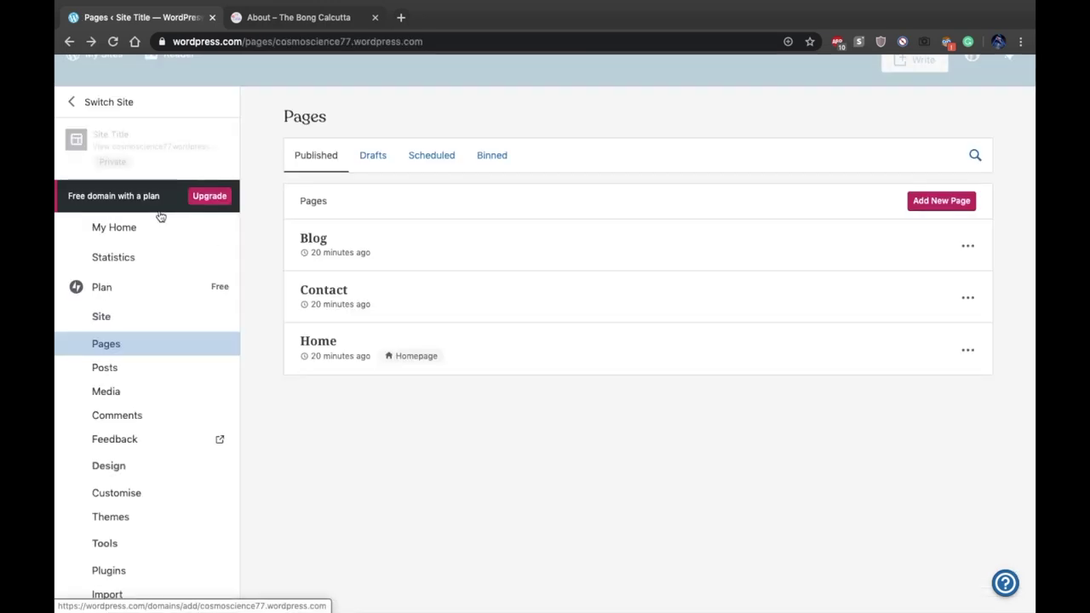
{"action": "key", "text": "alt+Left"}
Open the first example post and replace its title with "Is the universe infinite?" copied from the matching note in Notes
{"action": "left_click", "coordinate": [151, 365]}
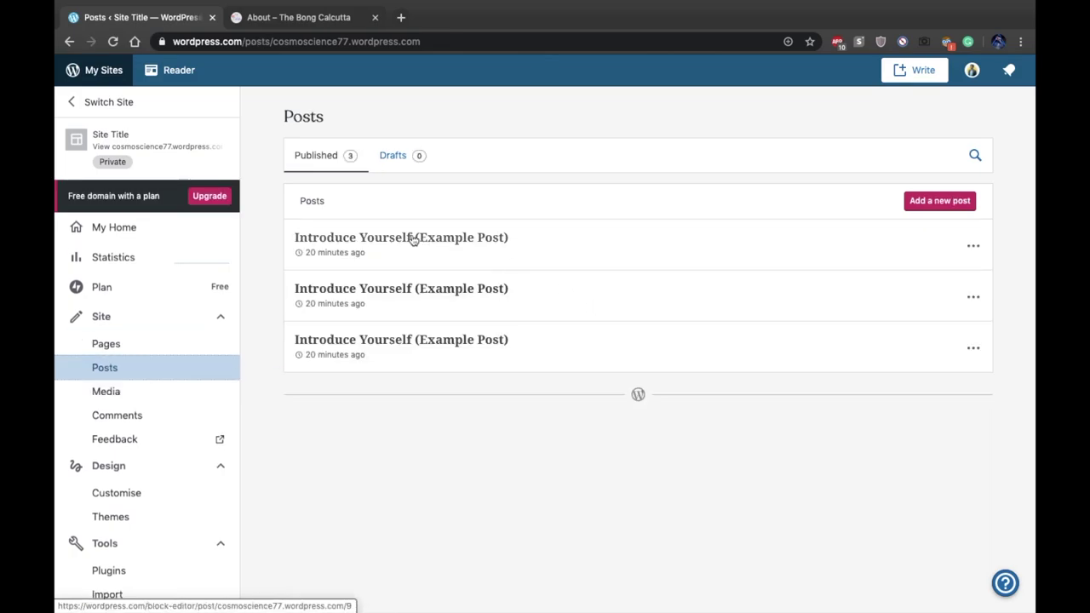
{"action": "left_click", "coordinate": [413, 239]}
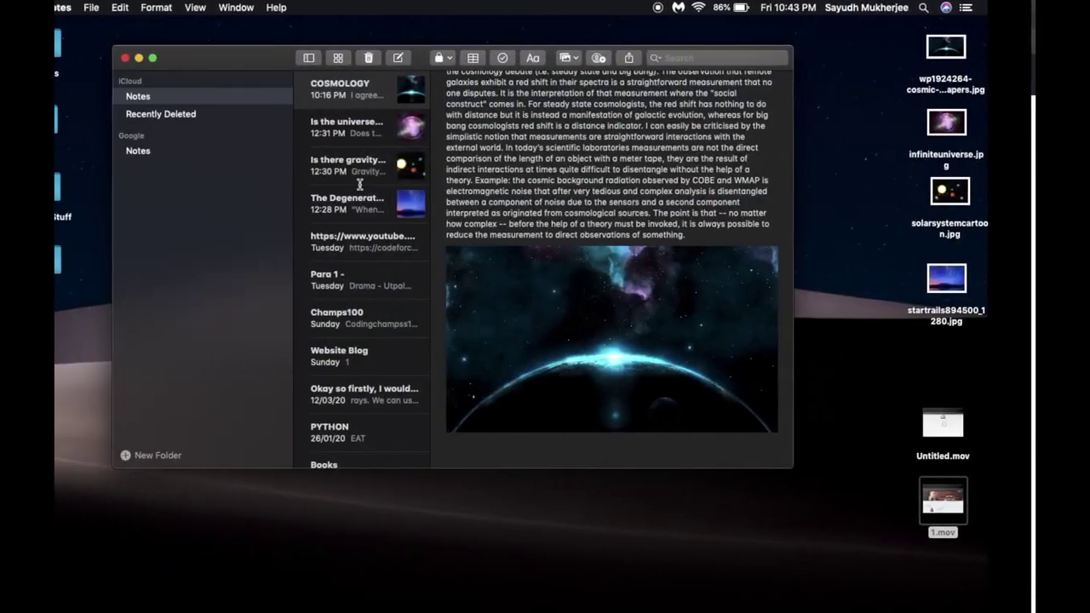
{"action": "left_click", "coordinate": [332, 128]}
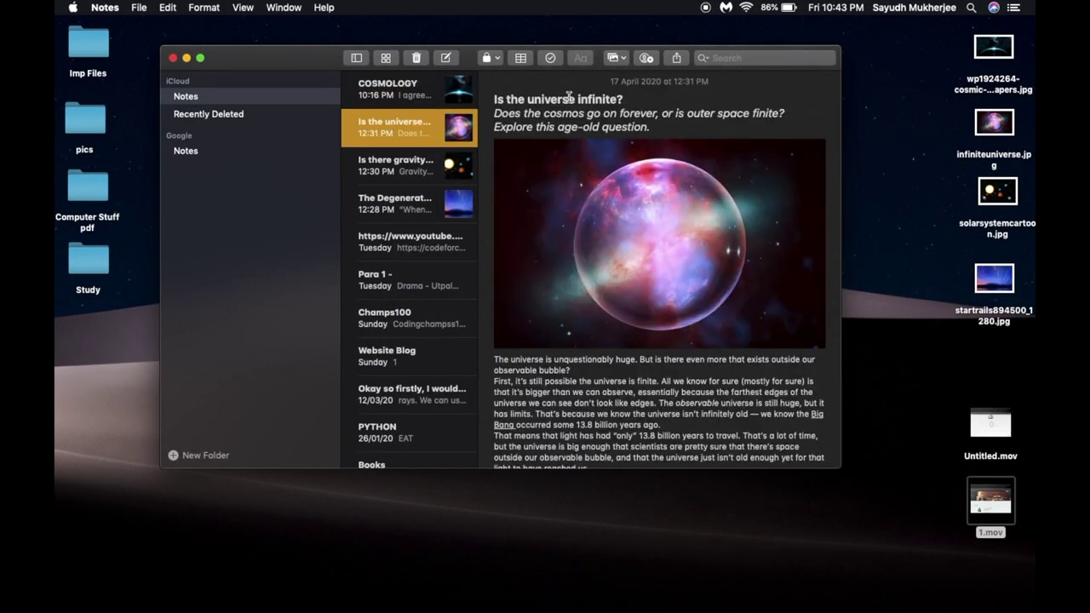
{"action": "triple_click", "coordinate": [569, 99]}
{"action": "key", "text": "super+c"}
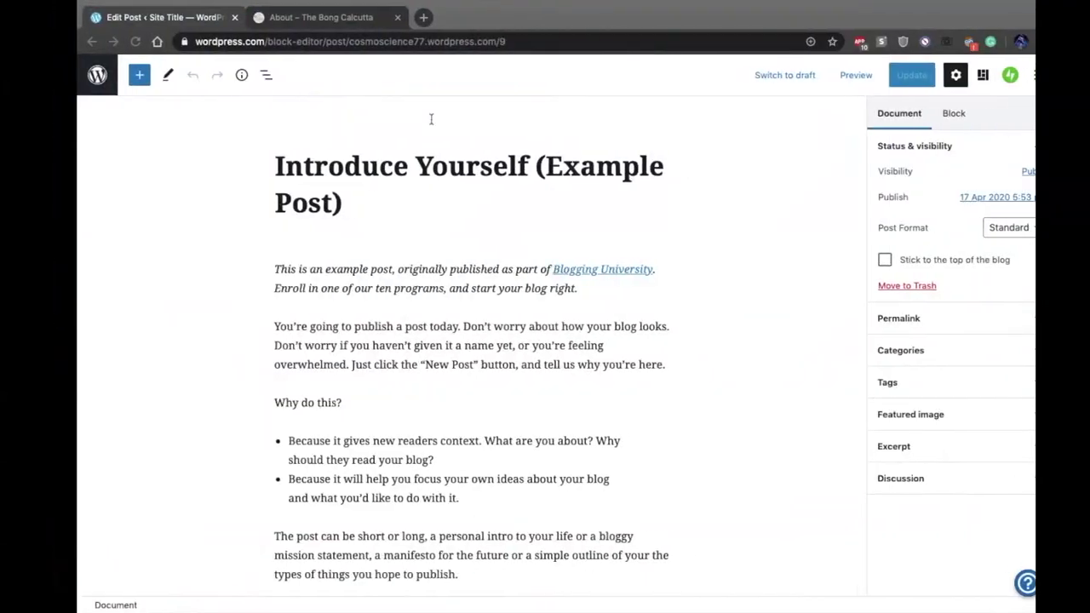
{"action": "triple_click", "coordinate": [330, 167]}
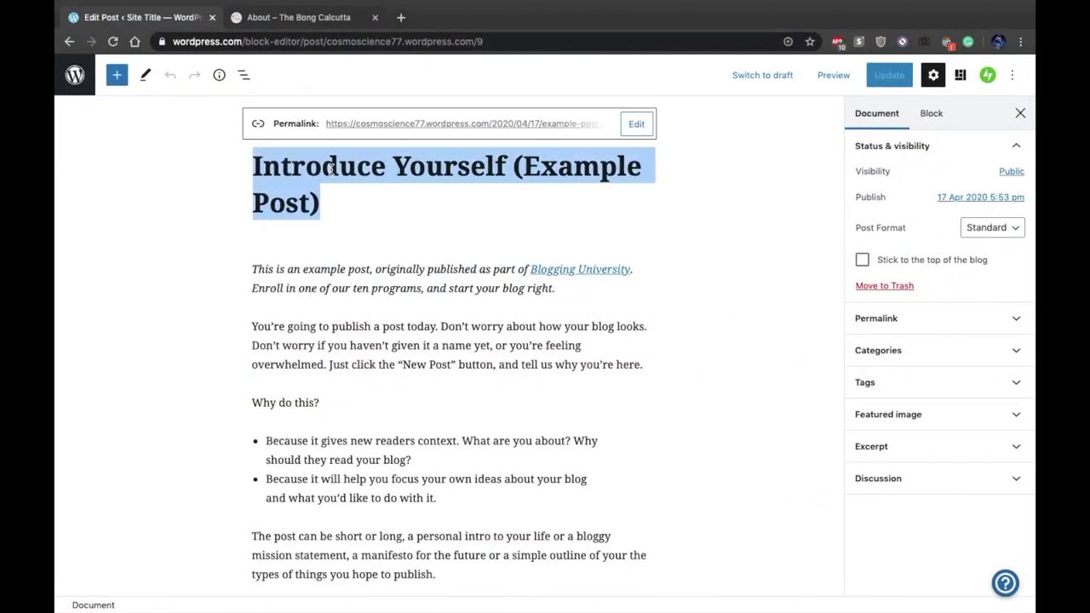
{"action": "key", "text": "super+v"}
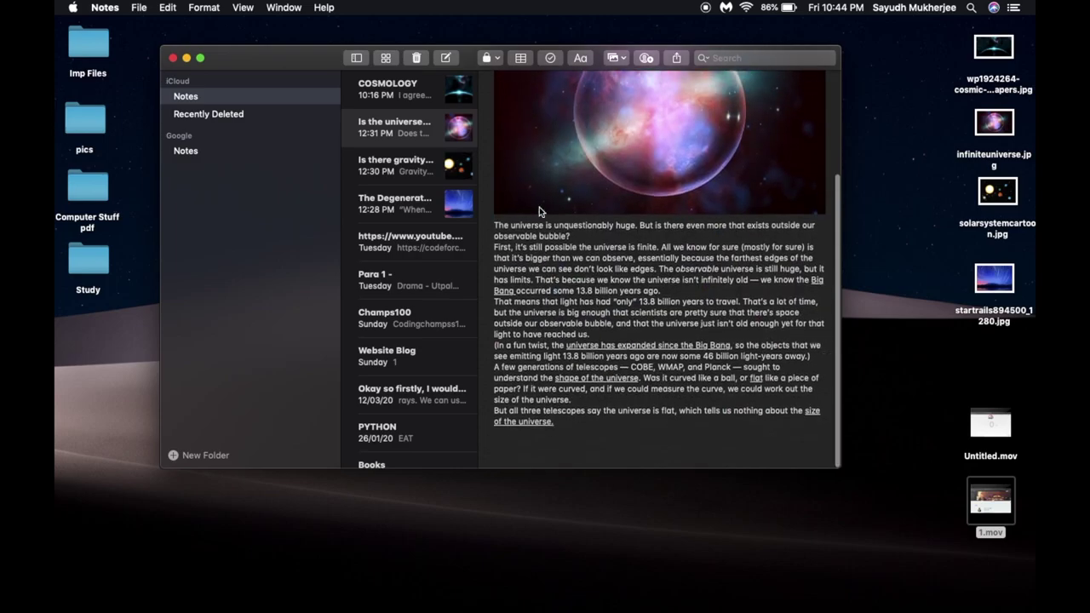
Copy the article text below the image in the Notes entry and paste it over the post's sample body
{"action": "left_click_drag", "start_coordinate": [539, 207], "coordinate": [647, 448]}
{"action": "key", "text": "super+c"}
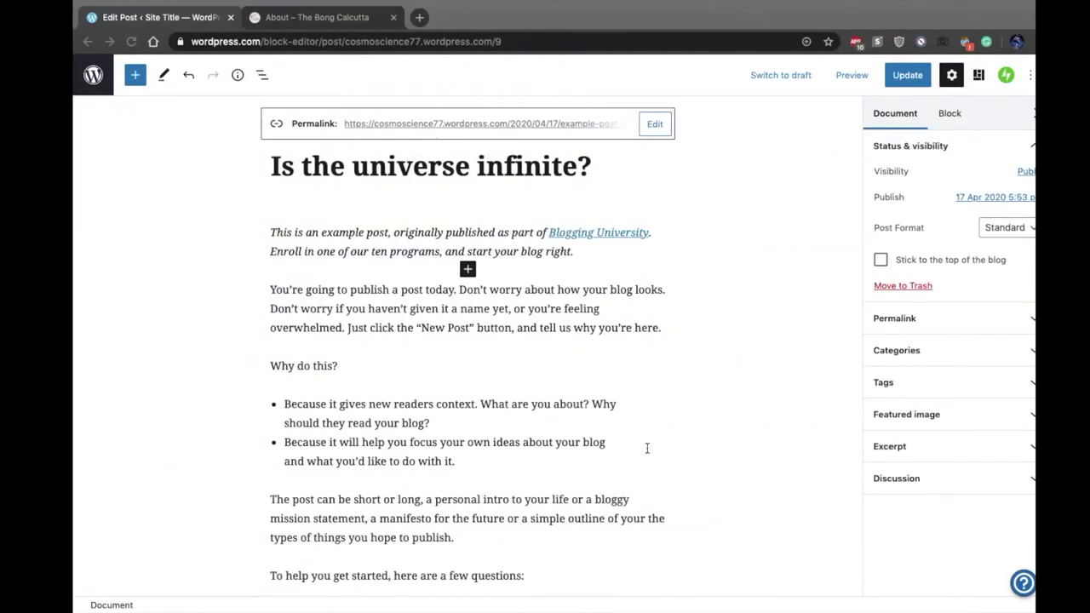
{"action": "triple_click", "coordinate": [378, 251]}
{"action": "key", "text": "super+v"}
{"action": "scroll", "coordinate": [447, 403], "scroll_direction": "down", "scroll_amount": 15}
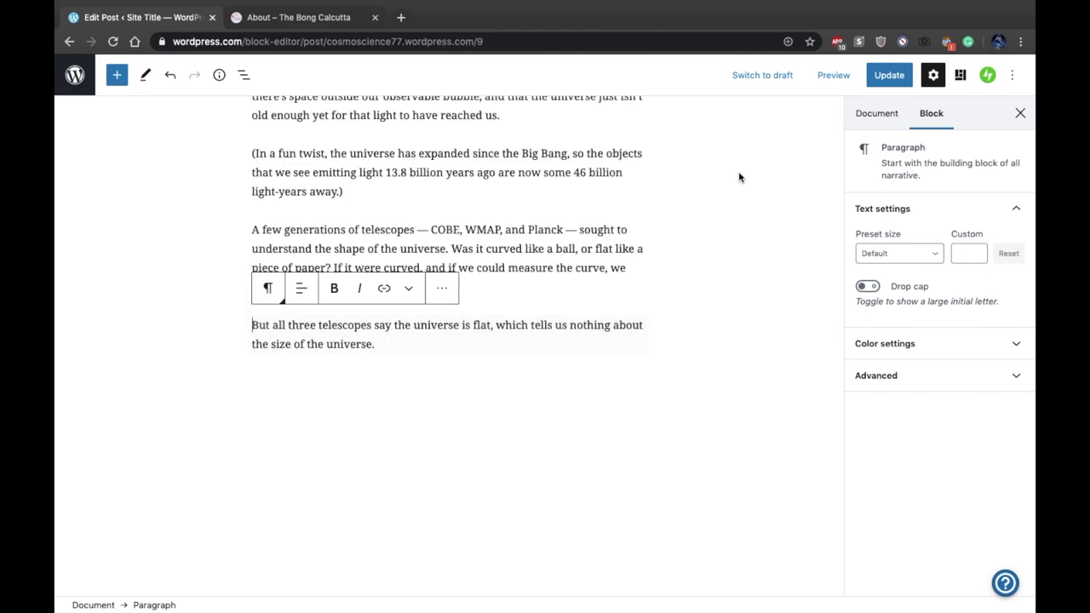
{"action": "scroll", "coordinate": [738, 175], "scroll_direction": "up", "scroll_amount": 15}
Insert an Image block between the title and the first paragraph and upload the infiniteuniverse.jpg picture into it
{"action": "left_click", "coordinate": [579, 177]}
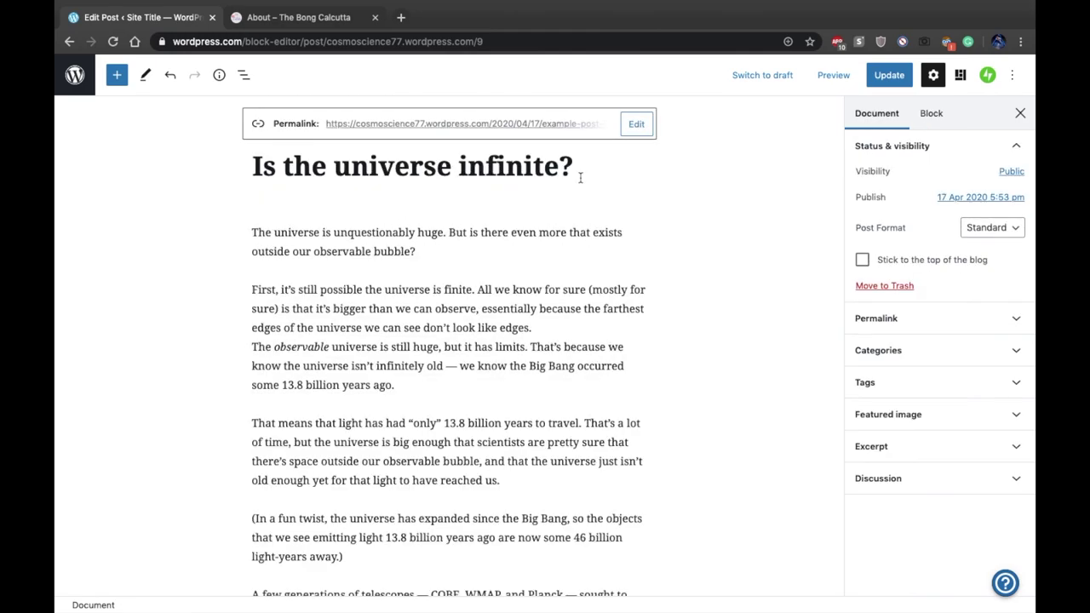
{"action": "key", "text": "Return"}
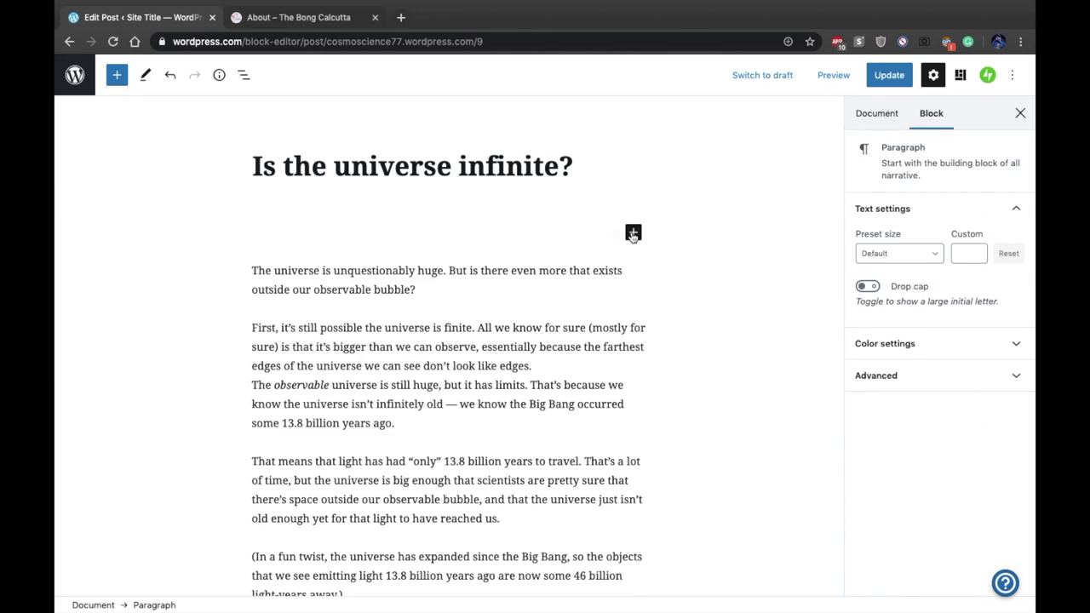
{"action": "left_click", "coordinate": [634, 234]}
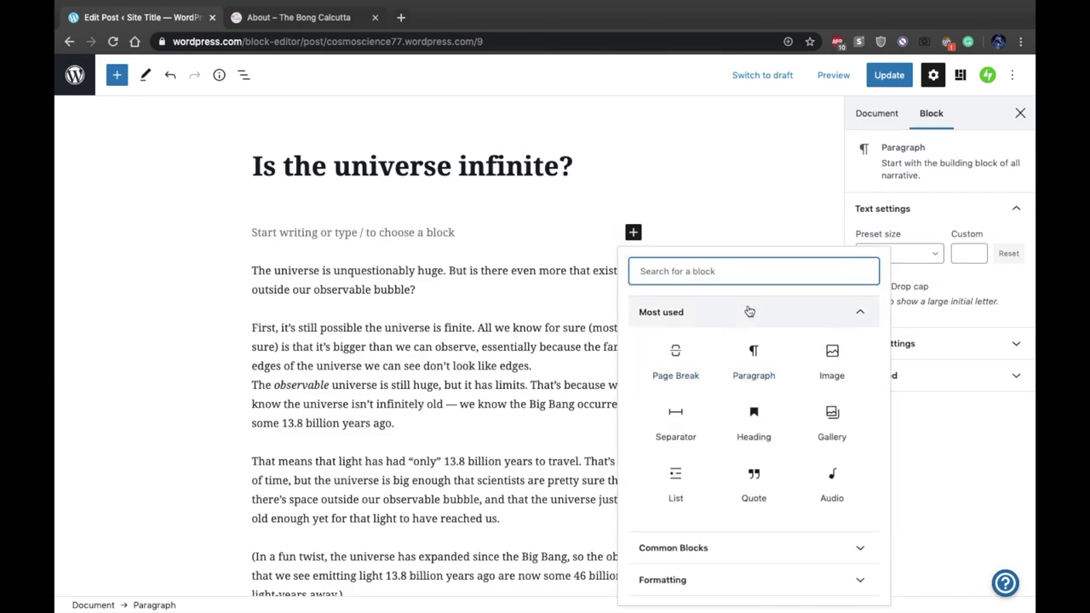
{"action": "left_click", "coordinate": [819, 362]}
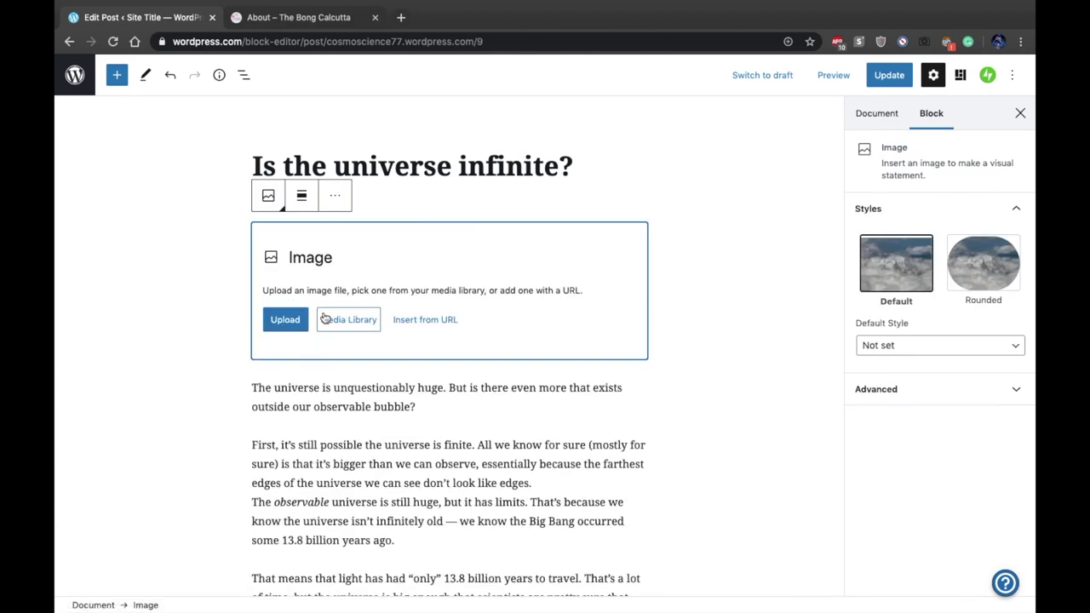
{"action": "key", "text": "ctrl+Left"}
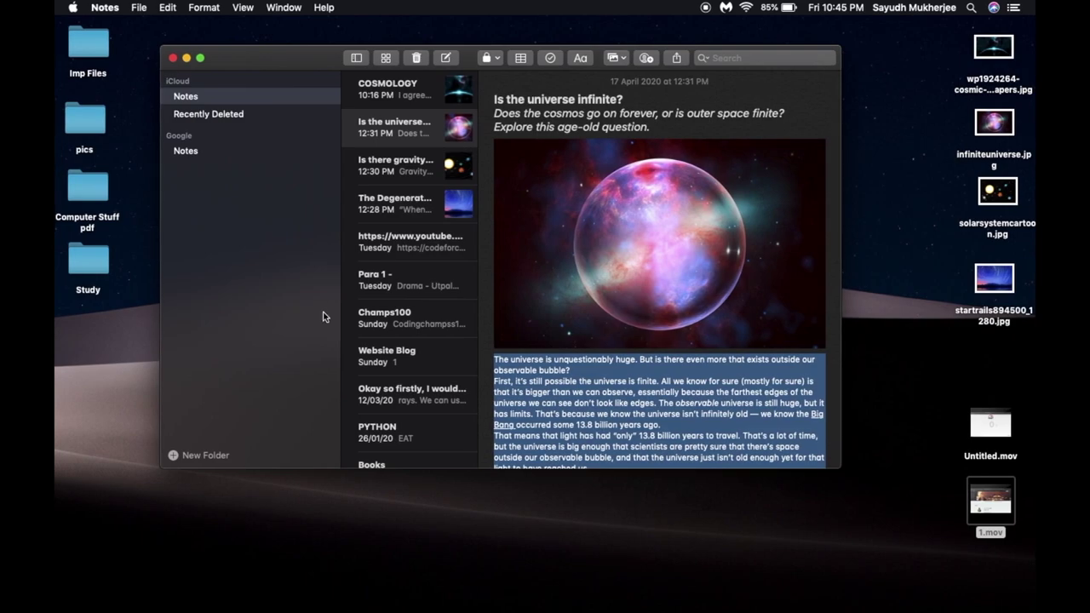
{"action": "key", "text": "ctrl+Right"}
{"action": "left_click", "coordinate": [274, 321]}
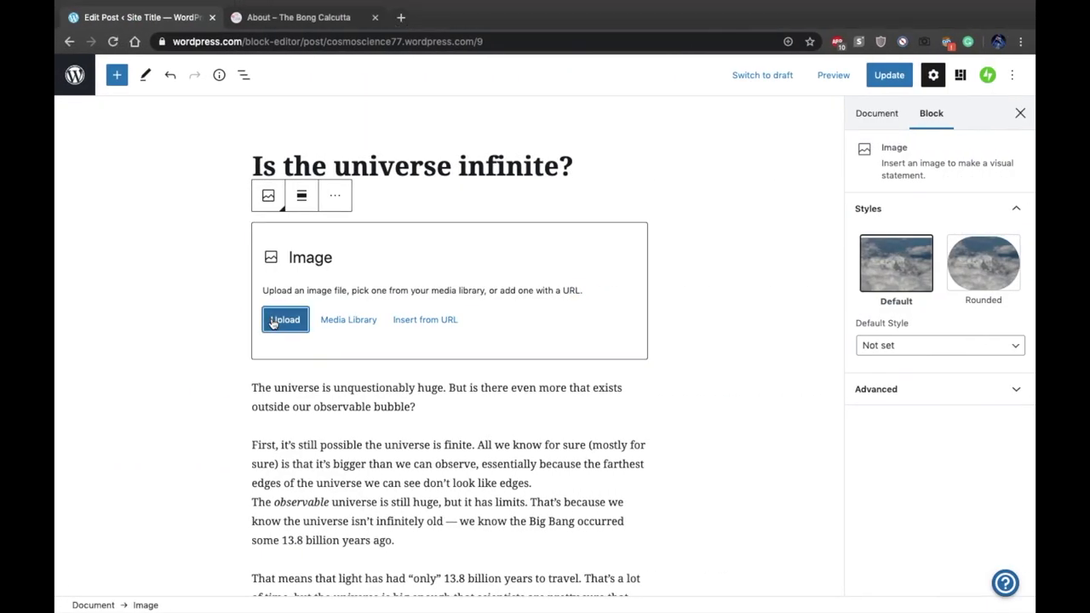
{"action": "left_click", "coordinate": [450, 74]}
{"action": "left_click", "coordinate": [778, 258]}
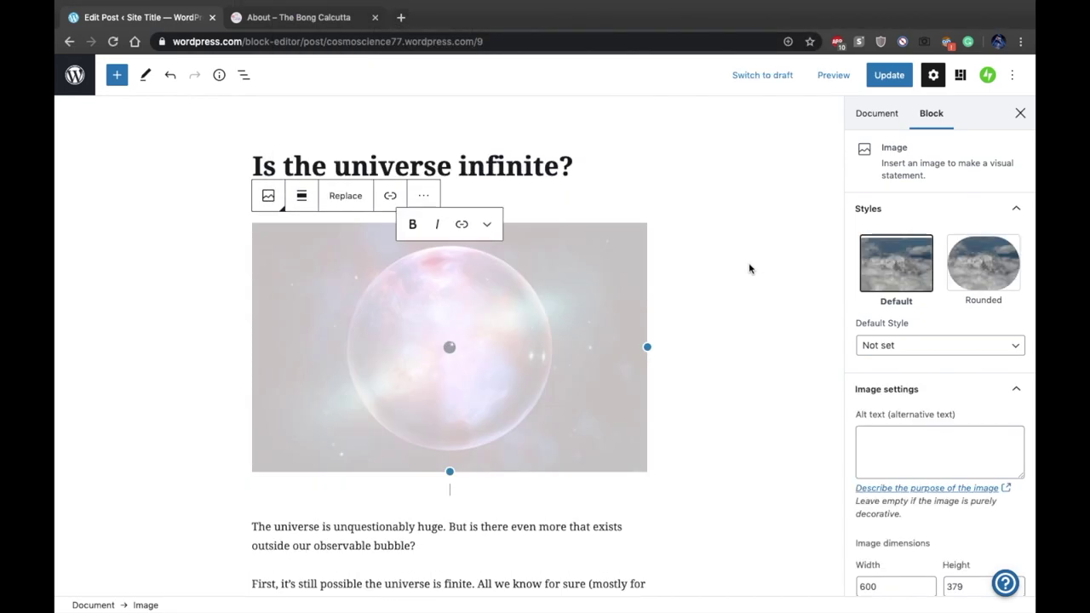
{"action": "left_click", "coordinate": [681, 177]}
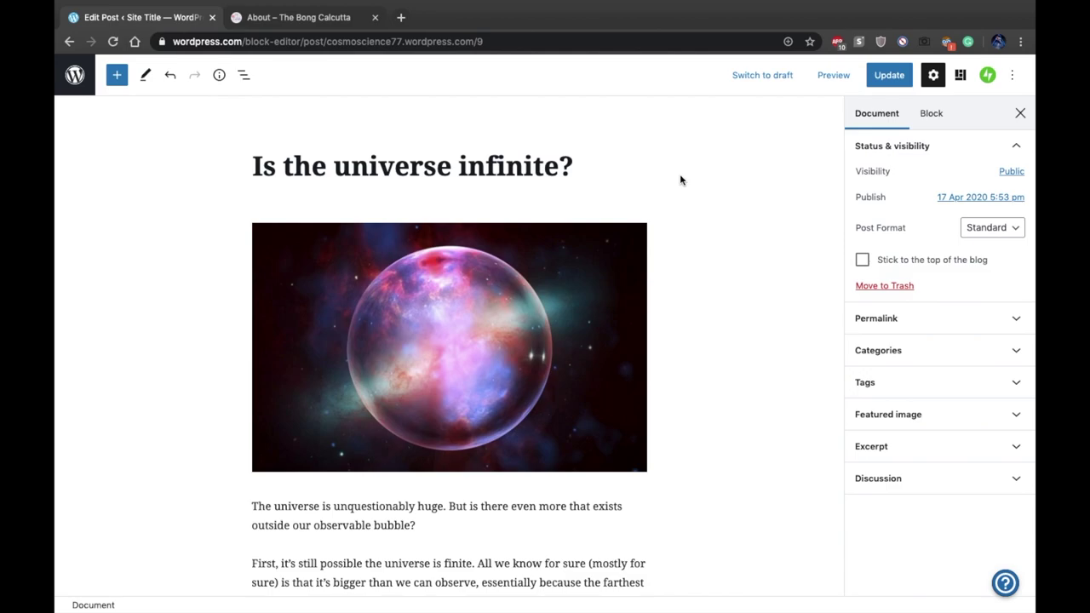
Review the whole "Is the universe infinite?" post, update it and return to the list of posts
{"action": "scroll", "coordinate": [680, 173], "scroll_direction": "down", "scroll_amount": 8}
{"action": "scroll", "coordinate": [680, 174], "scroll_direction": "up", "scroll_amount": 10}
{"action": "left_click", "coordinate": [889, 78]}
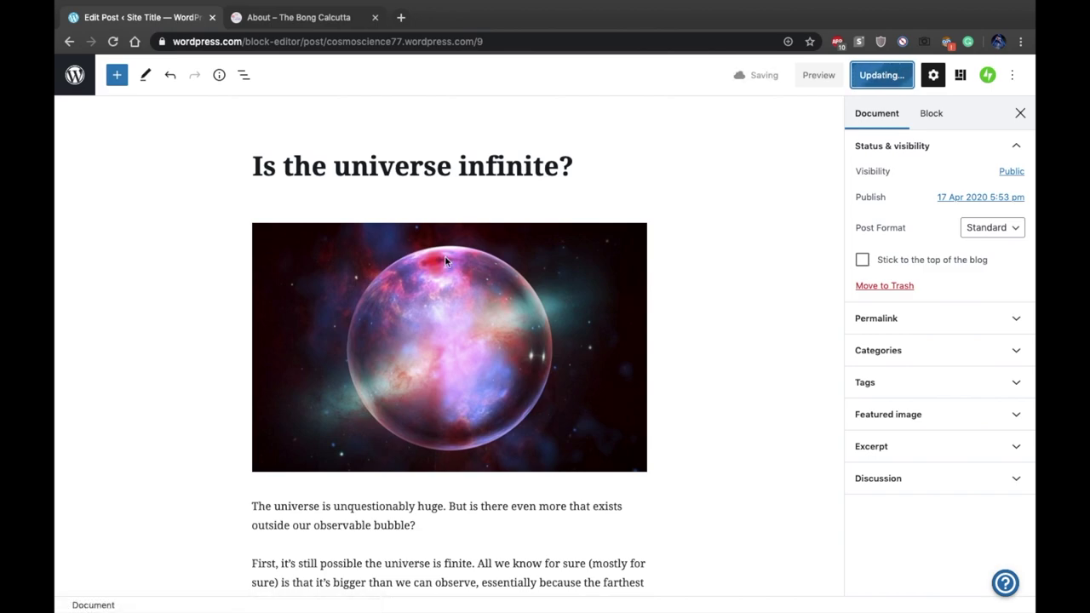
{"action": "left_click", "coordinate": [82, 85]}
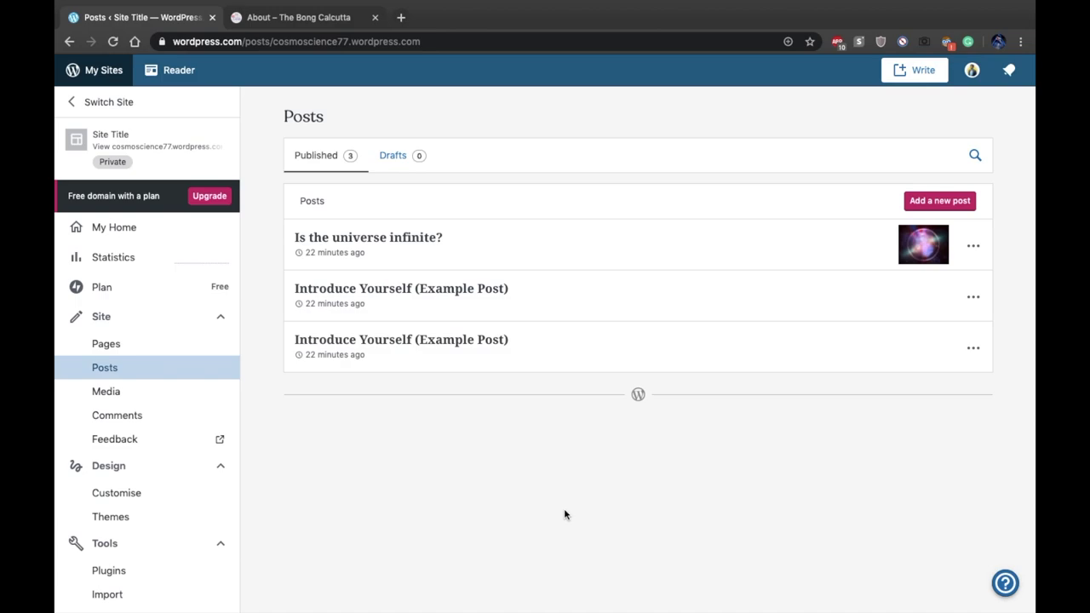
Replace the second example post with the "Is there gravity in space?" article and upload its solar system picture above the text
{"action": "left_click", "coordinate": [452, 300]}
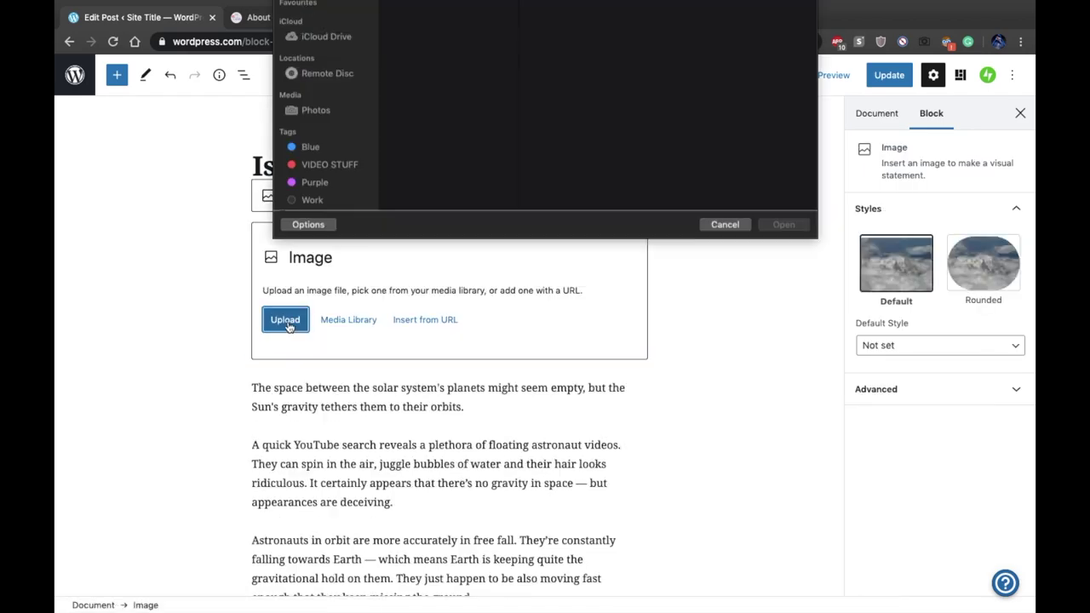
{"action": "left_click", "coordinate": [434, 109]}
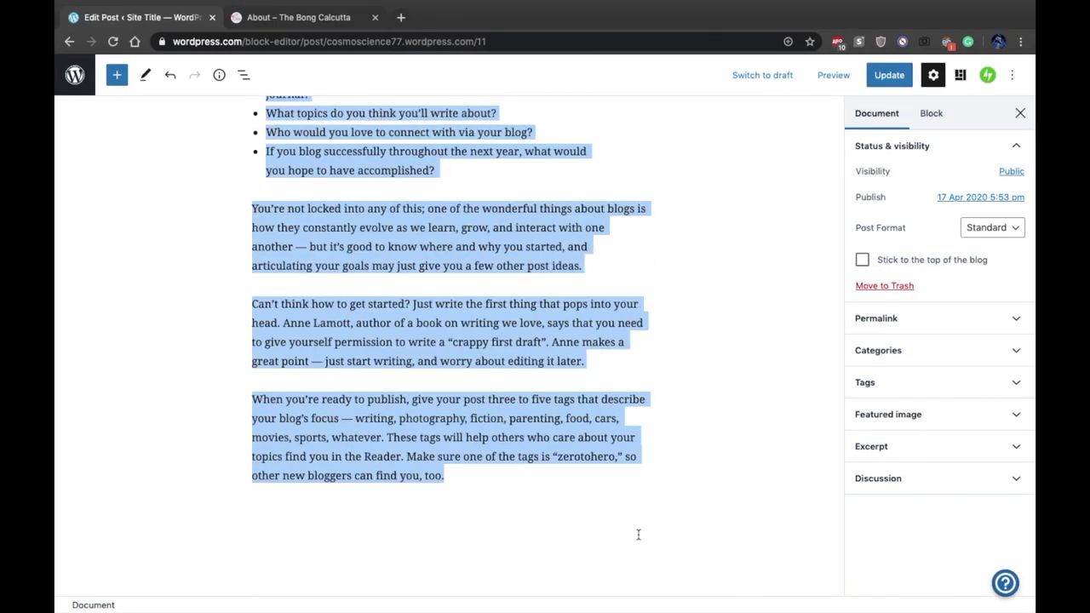
Replace the third example post with "The Degenerate Era: When the universe stops making stars" and its star trails picture, update it, and return to the posts
{"action": "left_click", "coordinate": [444, 477]}
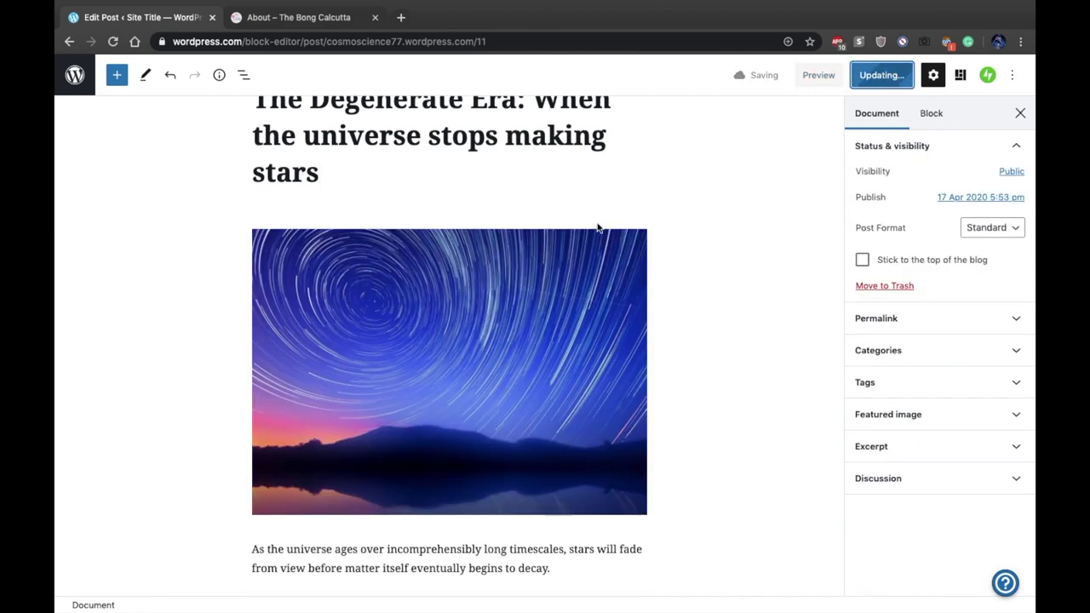
{"action": "left_click", "coordinate": [74, 75]}
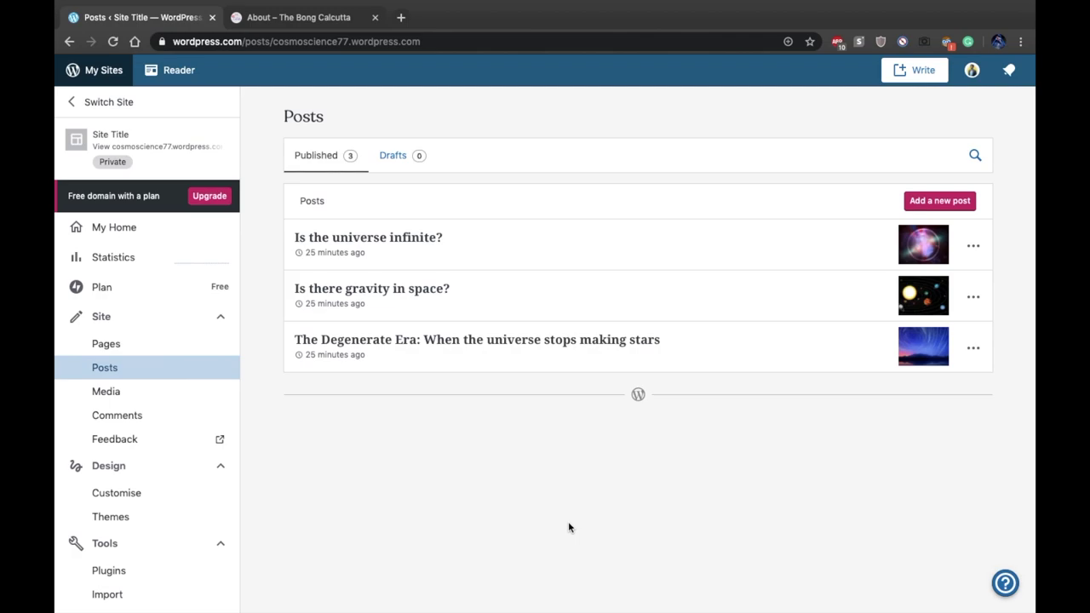
Open the Blog page from the list of pages and check how it lists the rewritten posts
{"action": "left_click", "coordinate": [152, 345]}
{"action": "left_click", "coordinate": [320, 240]}
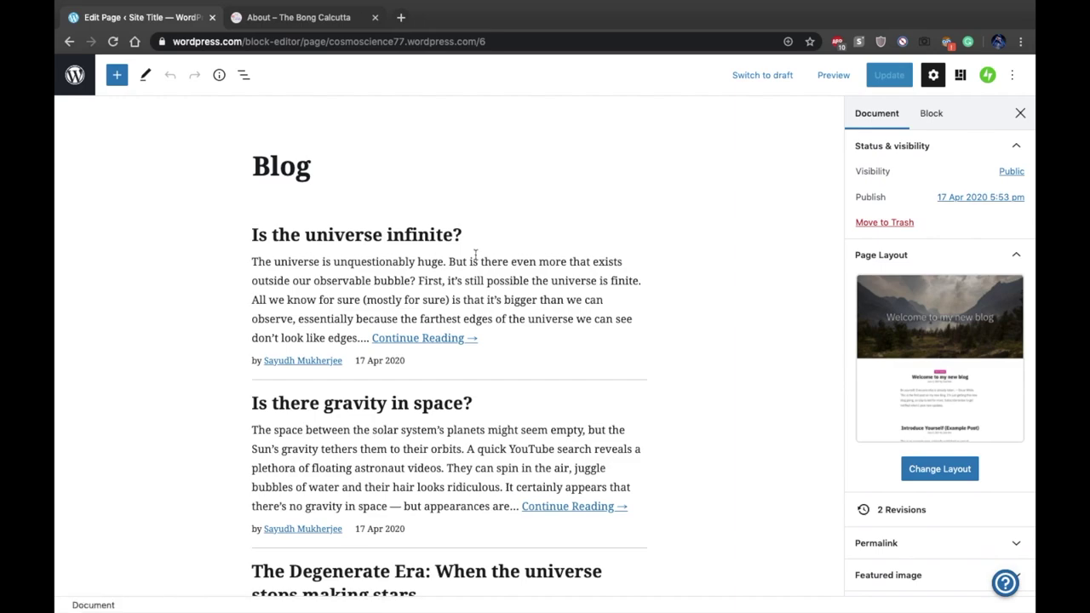
{"action": "scroll", "coordinate": [475, 255], "scroll_direction": "down", "scroll_amount": 2}
{"action": "scroll", "coordinate": [656, 200], "scroll_direction": "up", "scroll_amount": 2}
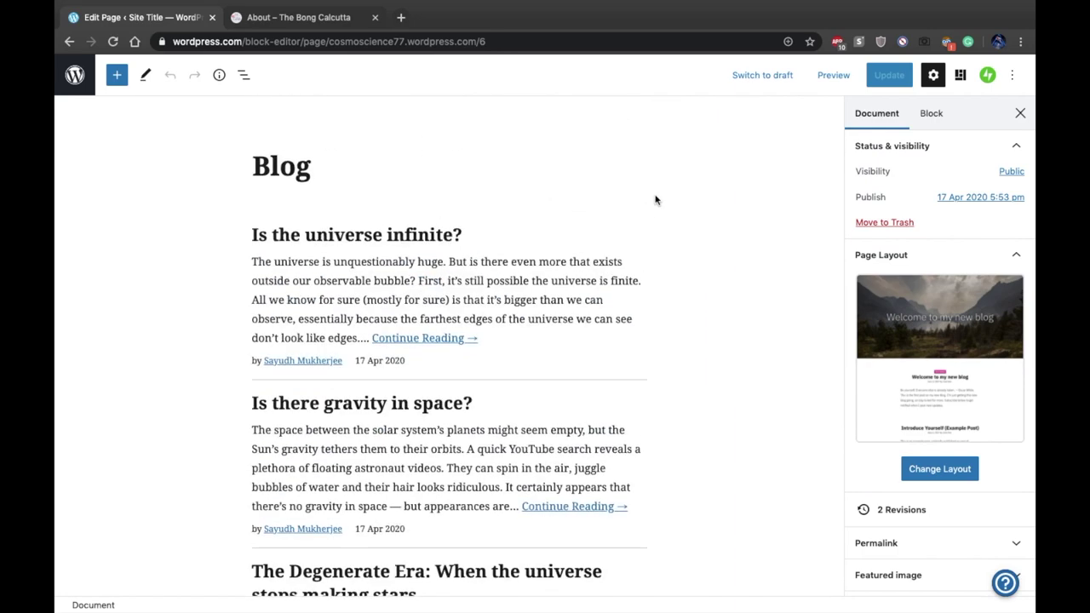
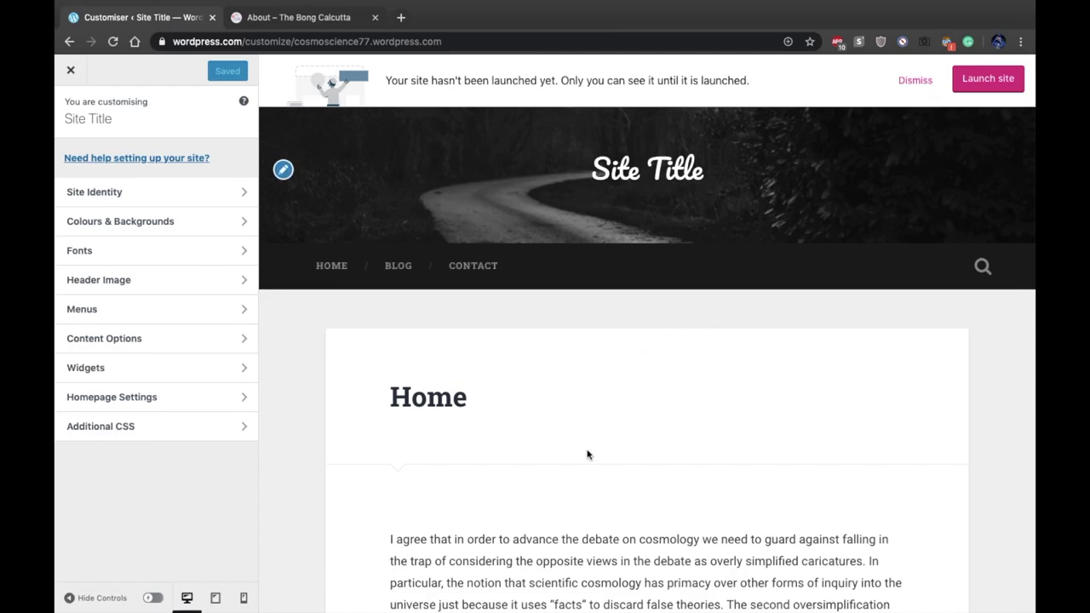
Set the site title to "Cosmo Science" in the site identity settings
{"action": "scroll", "coordinate": [586, 455], "scroll_direction": "down", "scroll_amount": 10}
{"action": "scroll", "coordinate": [655, 381], "scroll_direction": "up", "scroll_amount": 10}
{"action": "scroll", "coordinate": [616, 200], "scroll_direction": "down", "scroll_amount": 3}
{"action": "scroll", "coordinate": [780, 125], "scroll_direction": "up", "scroll_amount": 3}
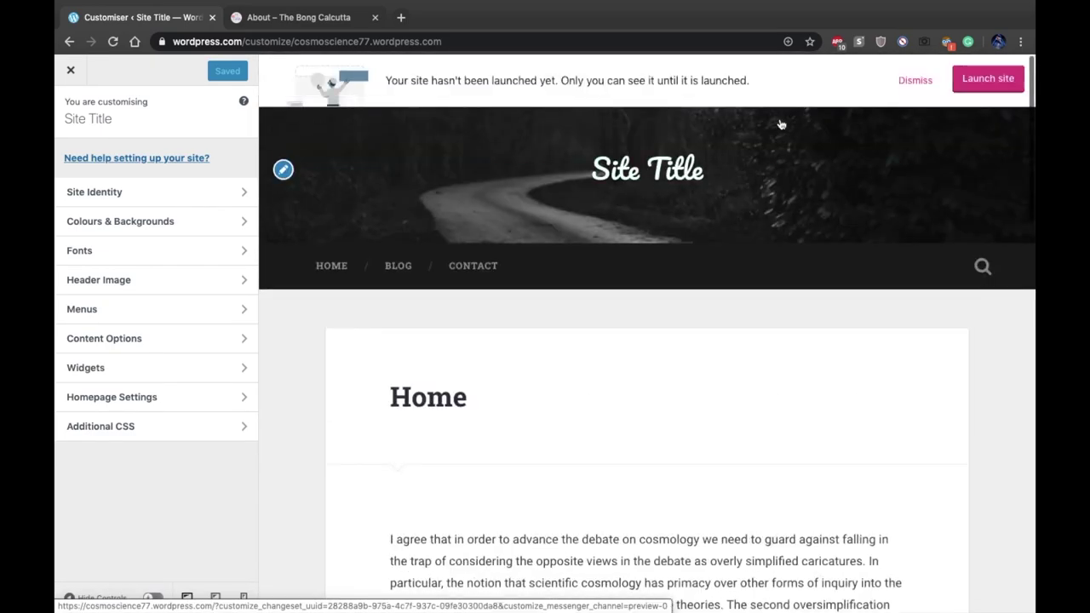
{"action": "left_click", "coordinate": [282, 169]}
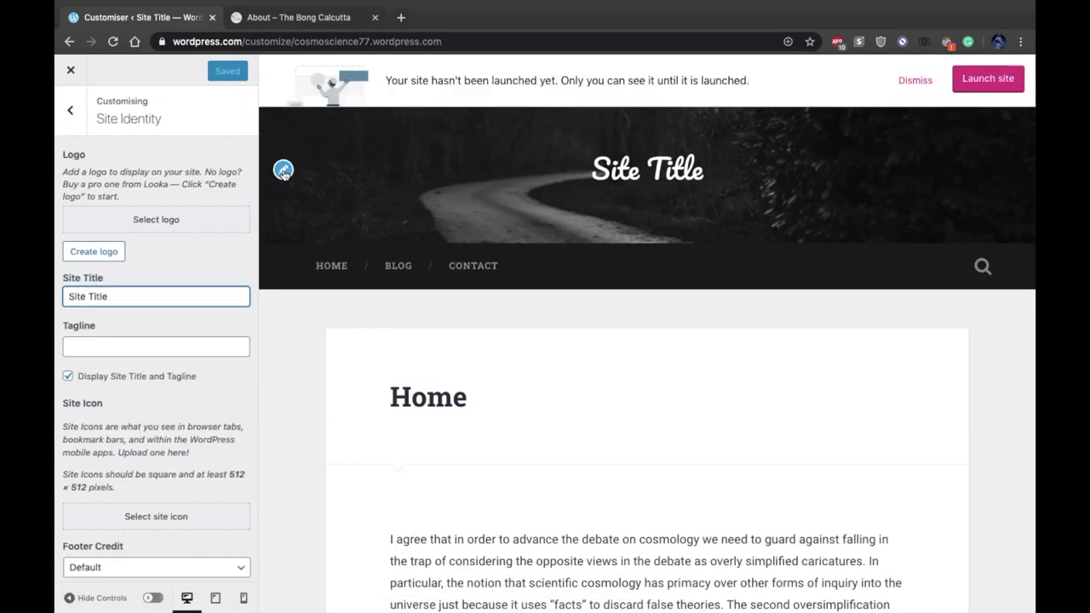
{"action": "triple_click", "coordinate": [201, 296]}
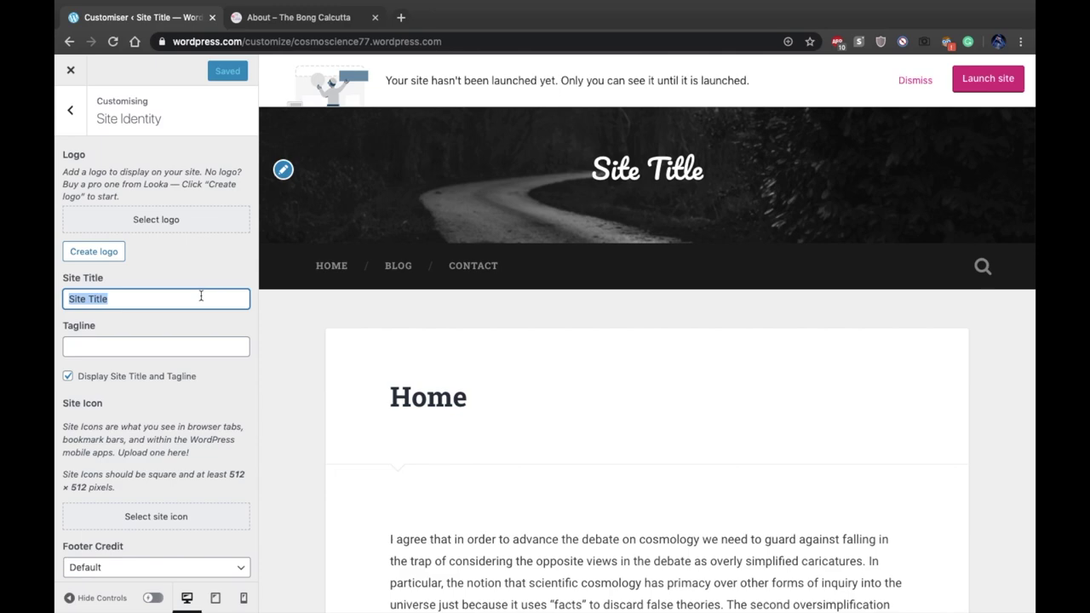
{"action": "type", "text": "Cosmo "}
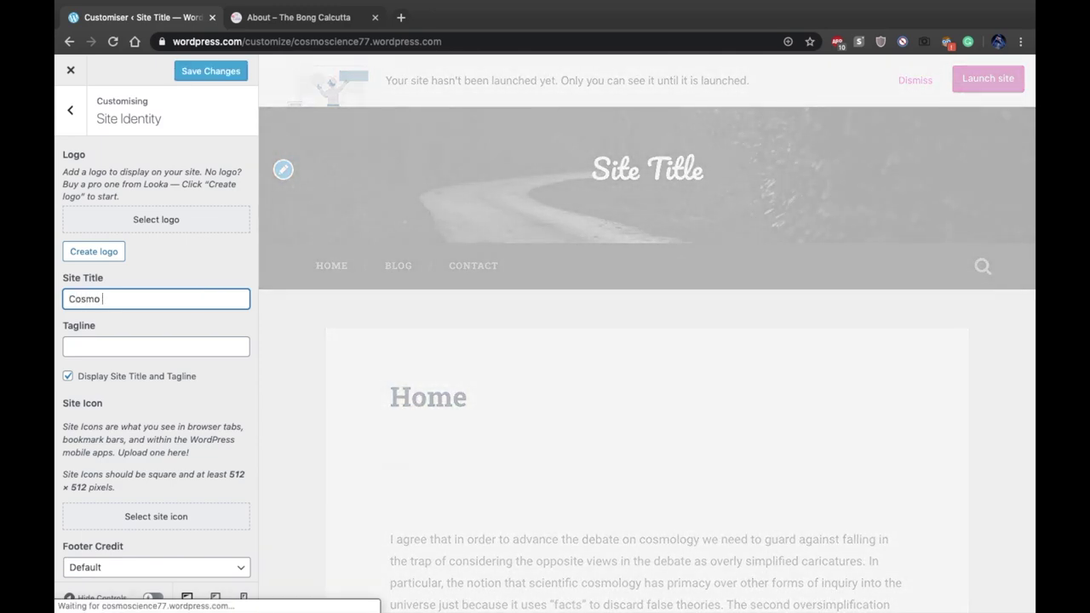
{"action": "type", "text": "Science"}
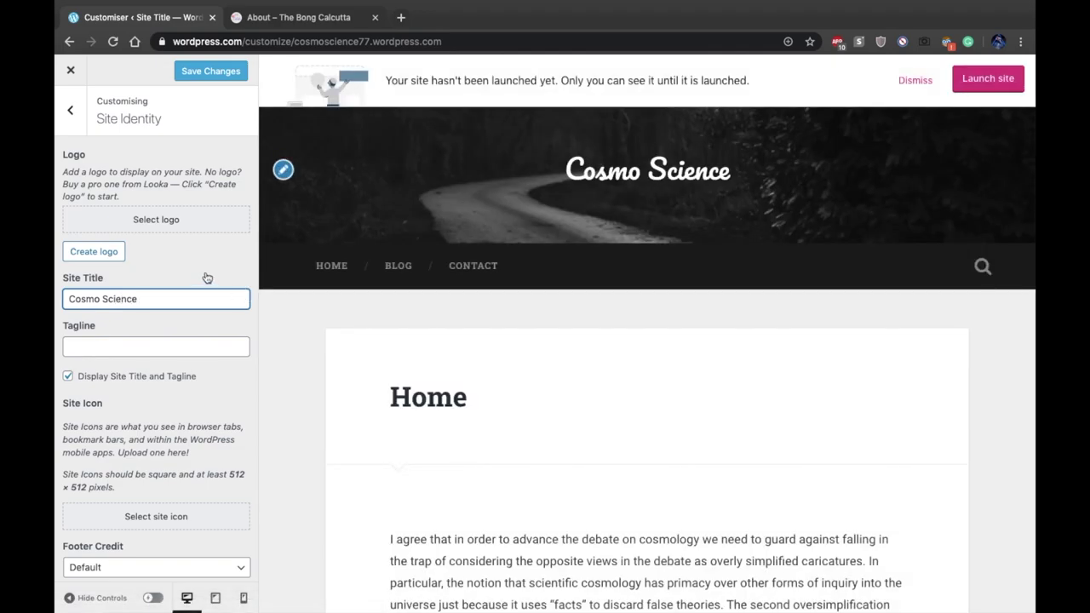
{"action": "scroll", "coordinate": [182, 351], "scroll_direction": "down", "scroll_amount": 1}
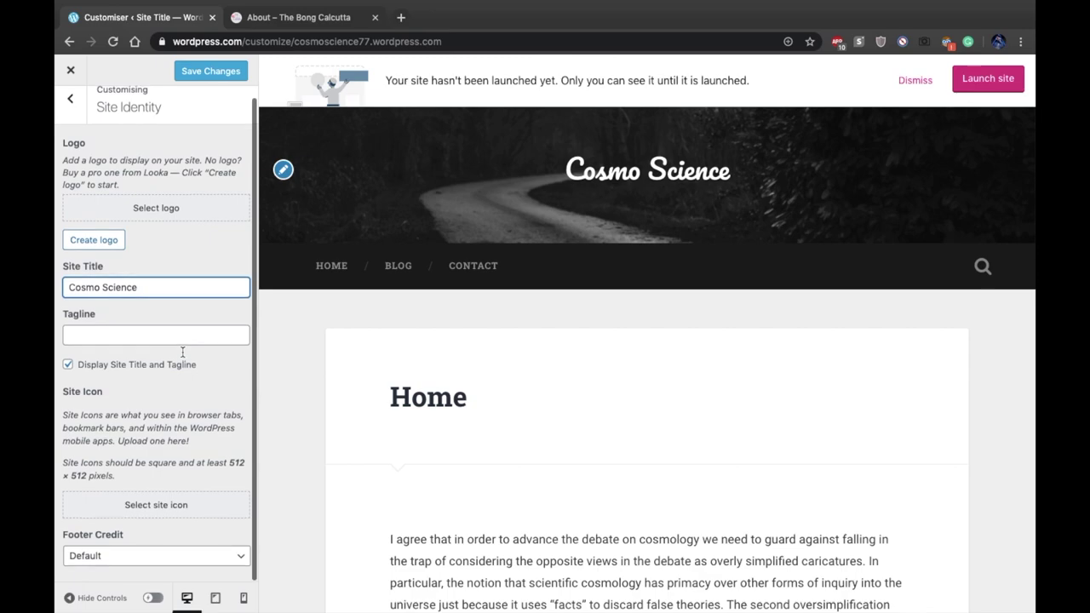
{"action": "left_click", "coordinate": [70, 100]}
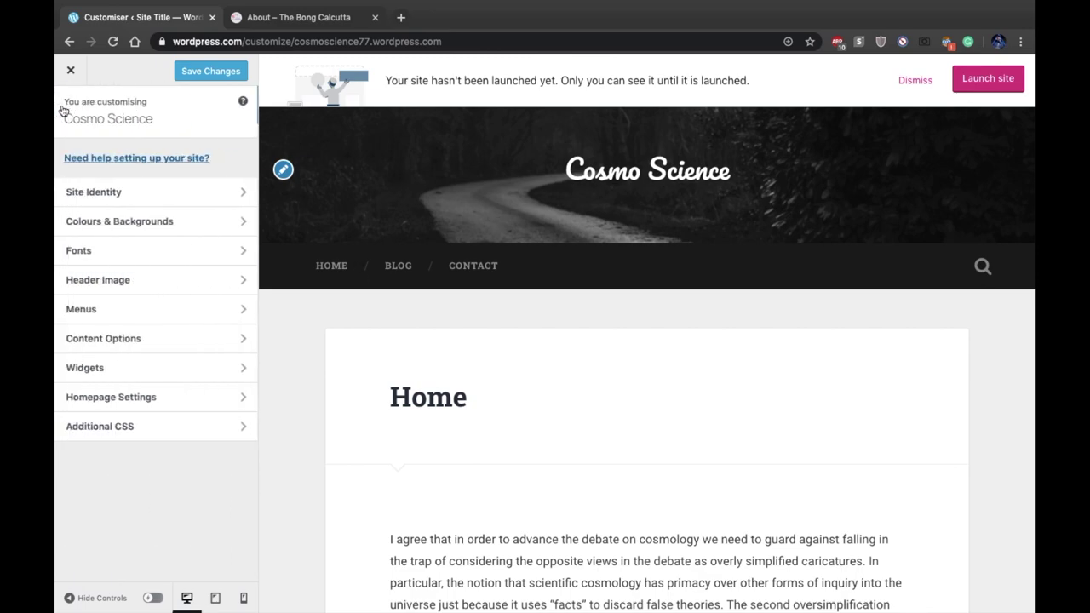
Change the site's background colour to the light grey among the suggested palette colours
{"action": "left_click", "coordinate": [216, 223]}
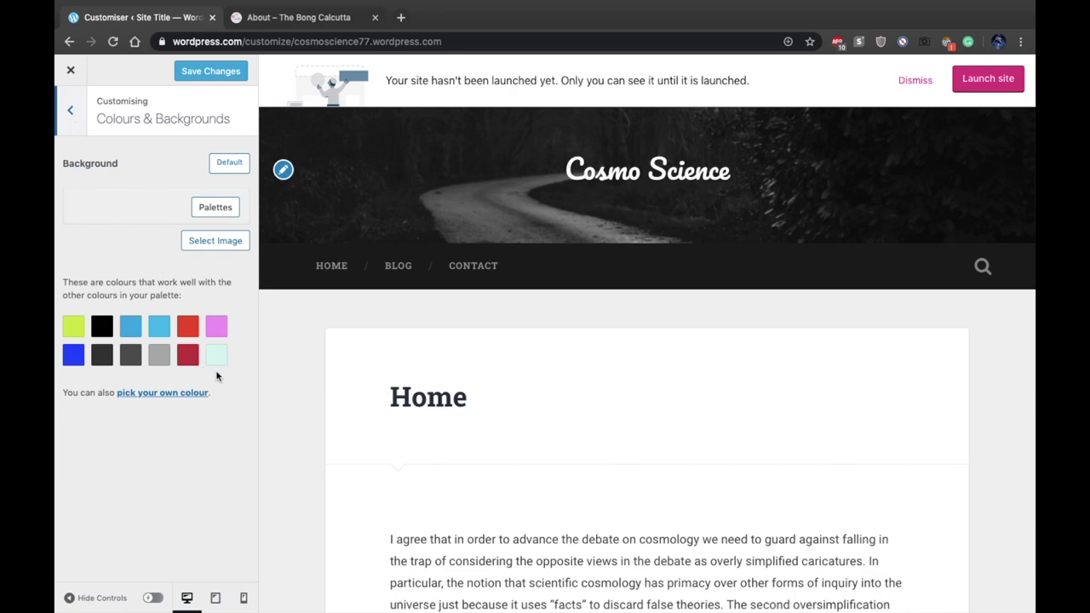
{"action": "left_click", "coordinate": [189, 356]}
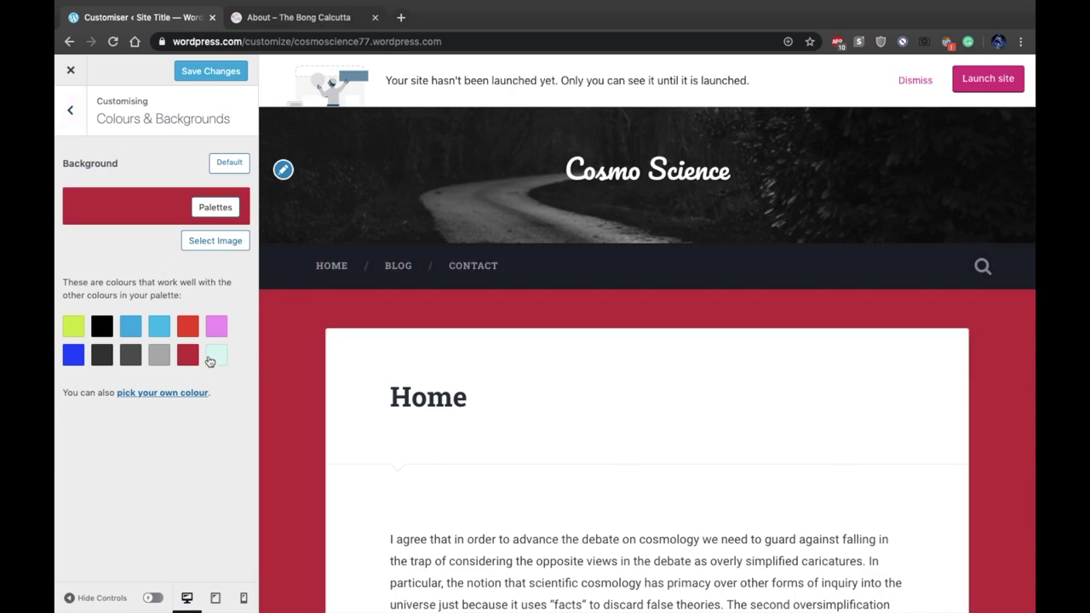
{"action": "left_click", "coordinate": [159, 357]}
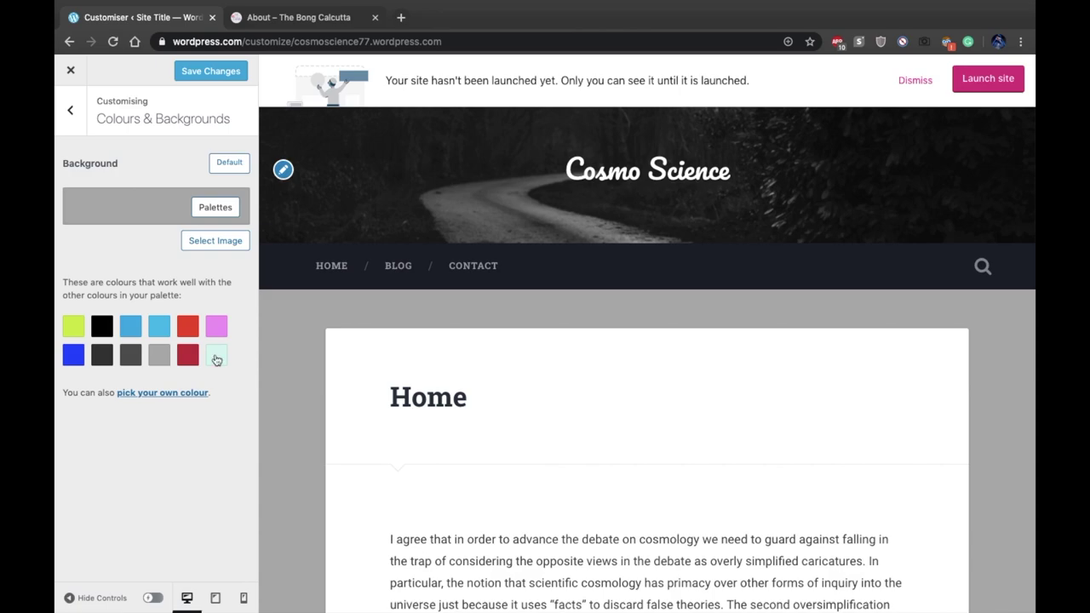
{"action": "left_click", "coordinate": [71, 113]}
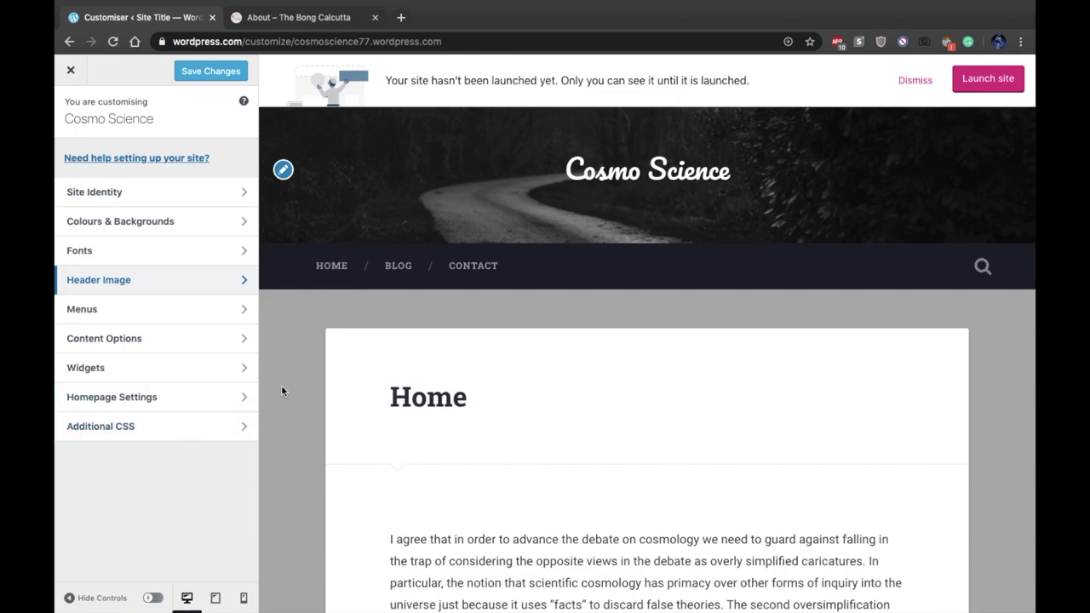
Upload the cosmic wallpaper picture (wp1924264) from the desktop as the header image and crop it around the glowing planet horizon
{"action": "left_click", "coordinate": [249, 287]}
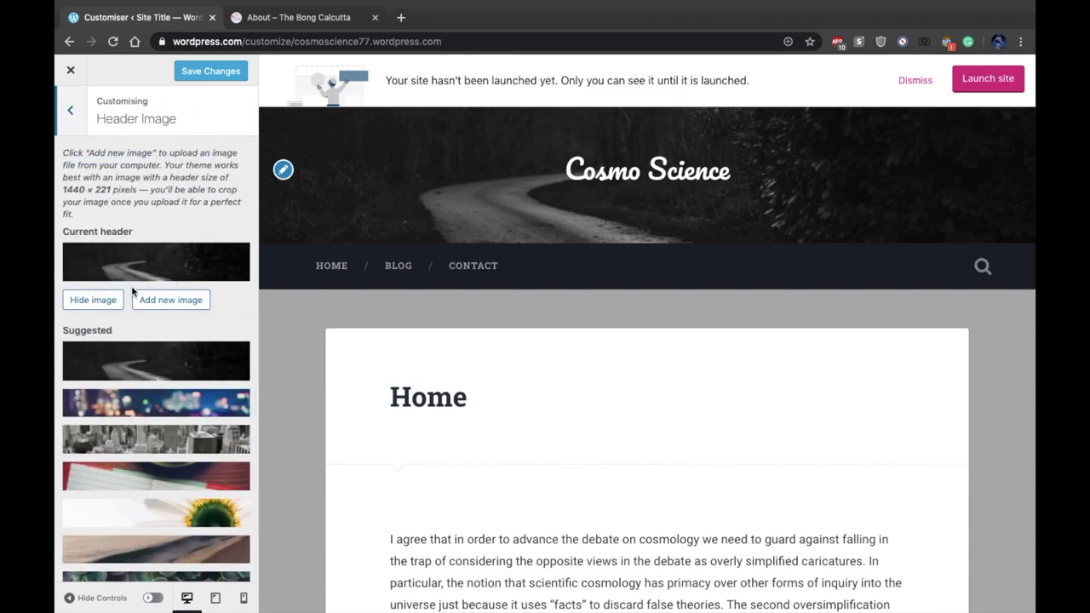
{"action": "left_click", "coordinate": [178, 296]}
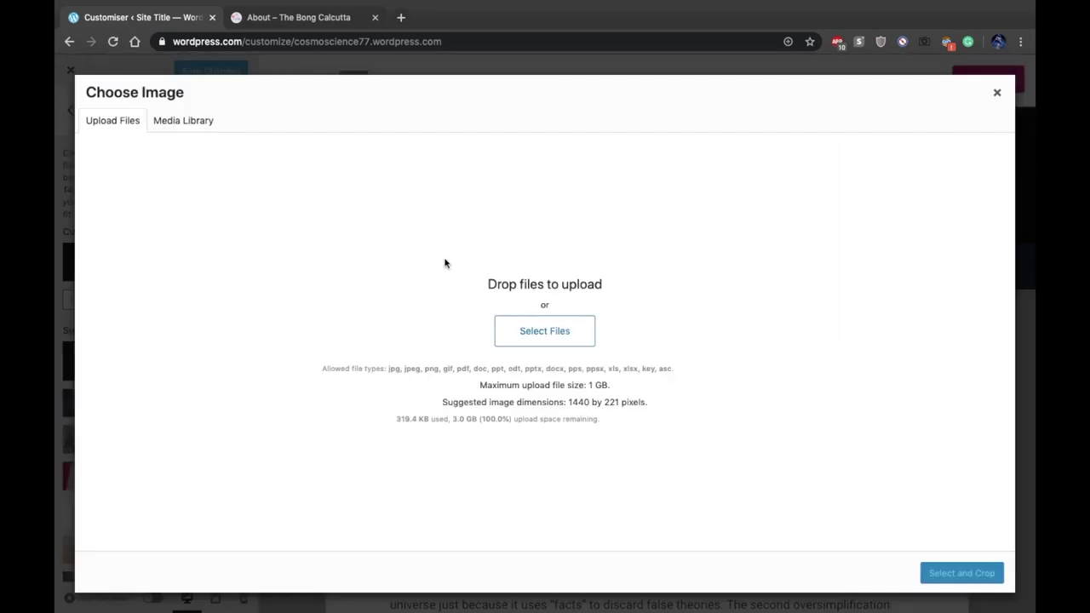
{"action": "key", "text": "ctrl+Left"}
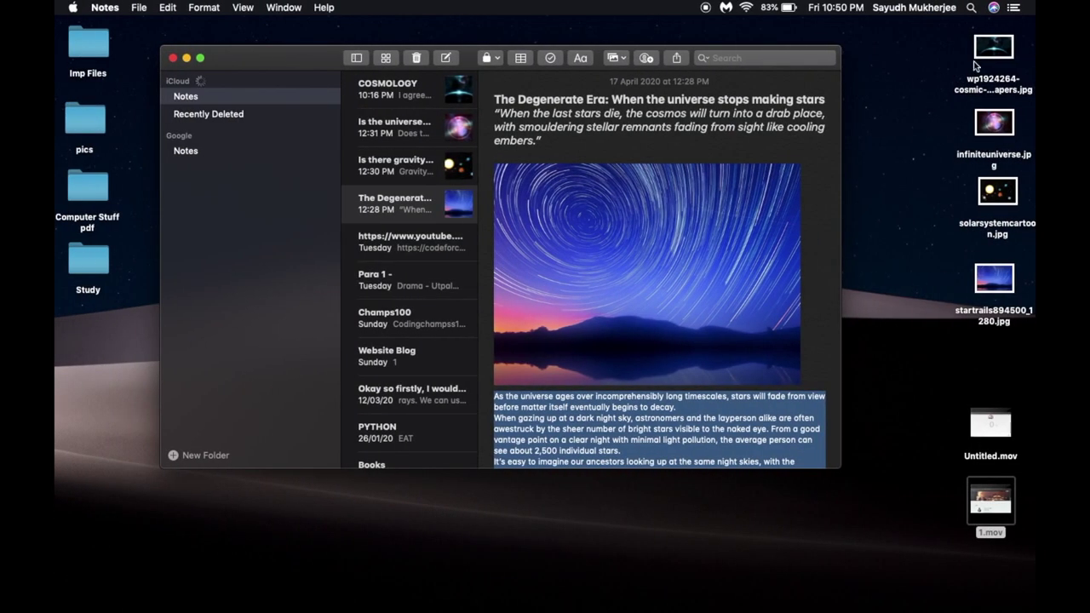
{"action": "left_click_drag", "start_coordinate": [976, 66], "coordinate": [989, 207]}
{"action": "key", "text": "ctrl+Right"}
{"action": "left_click", "coordinate": [963, 573]}
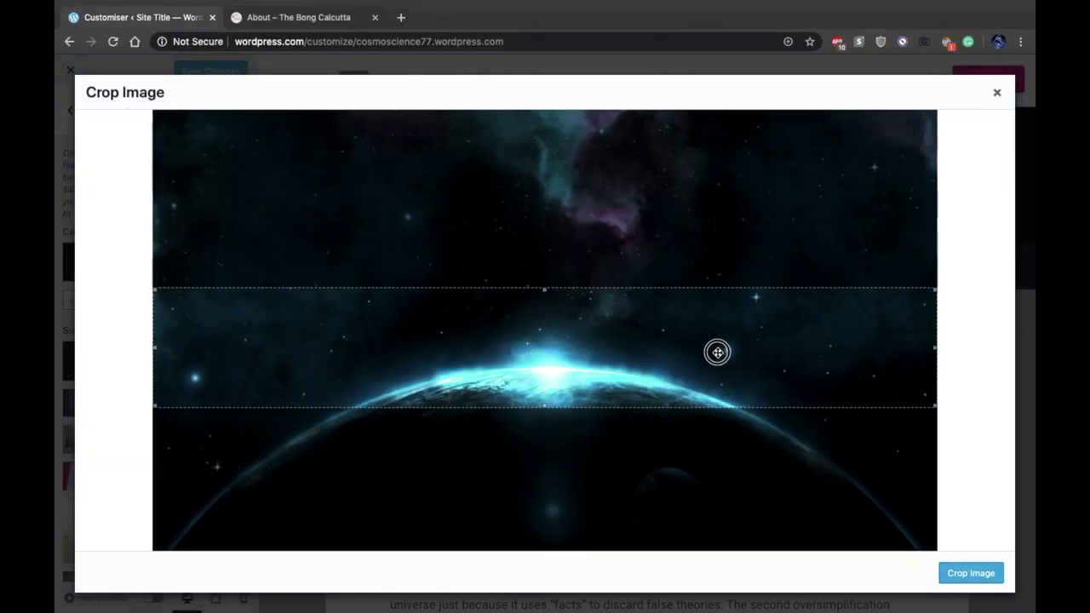
{"action": "left_click_drag", "start_coordinate": [717, 352], "coordinate": [718, 363]}
{"action": "left_click", "coordinate": [959, 571]}
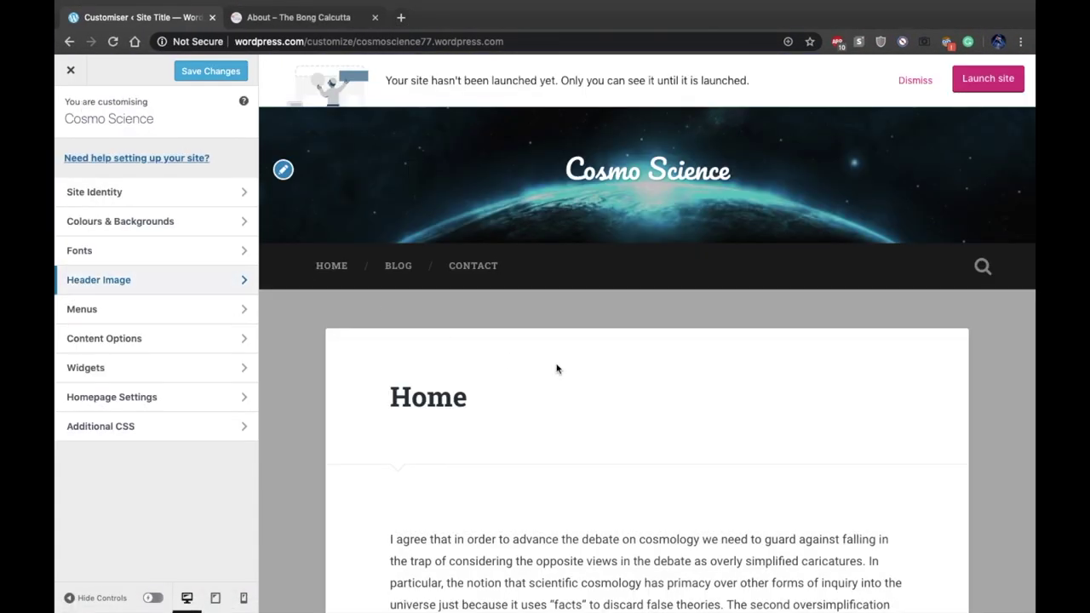
Review the customised Home page in the preview from its header down to the footer
{"action": "mouse_move", "coordinate": [545, 609]}
{"action": "scroll", "coordinate": [541, 317], "scroll_direction": "down", "scroll_amount": 3}
{"action": "scroll", "coordinate": [585, 333], "scroll_direction": "up", "scroll_amount": 3}
{"action": "scroll", "coordinate": [450, 353], "scroll_direction": "down", "scroll_amount": 15}
{"action": "scroll", "coordinate": [451, 350], "scroll_direction": "up", "scroll_amount": 15}
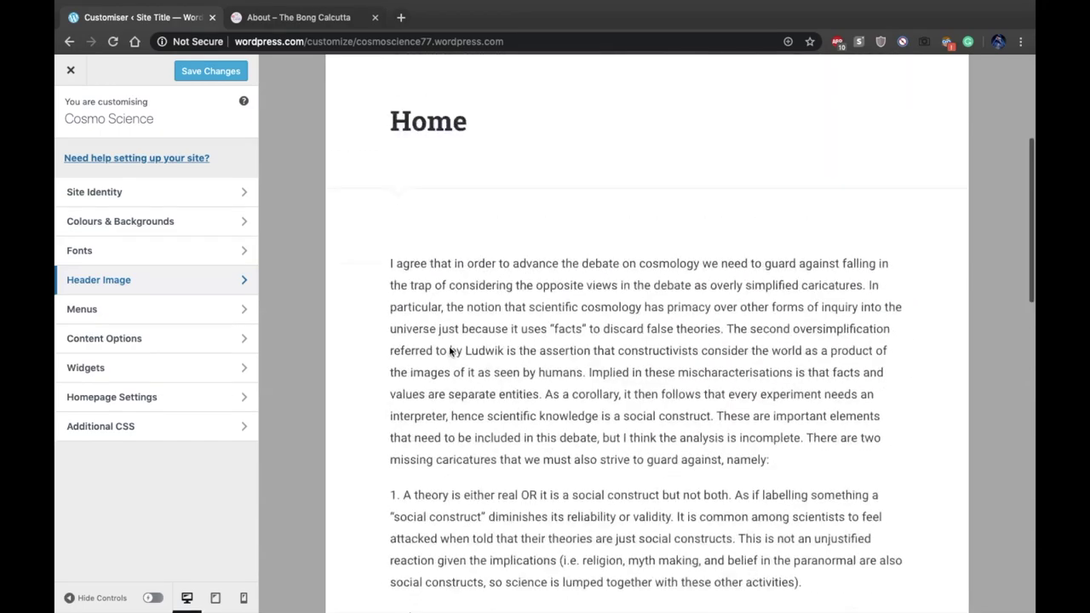
{"action": "scroll", "coordinate": [440, 335], "scroll_direction": "down", "scroll_amount": 15}
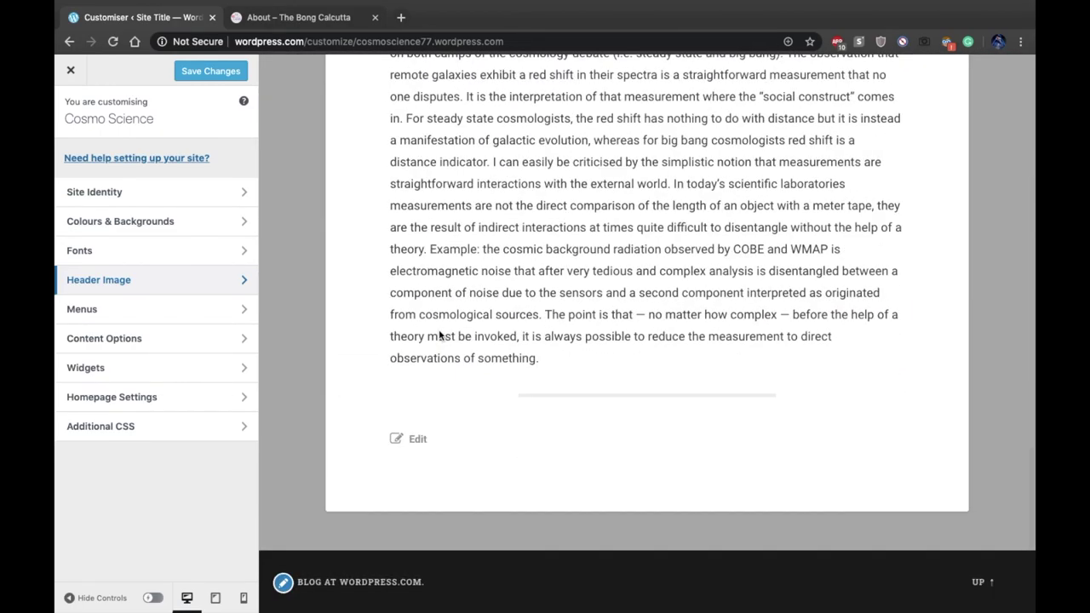
{"action": "scroll", "coordinate": [439, 336], "scroll_direction": "up", "scroll_amount": 15}
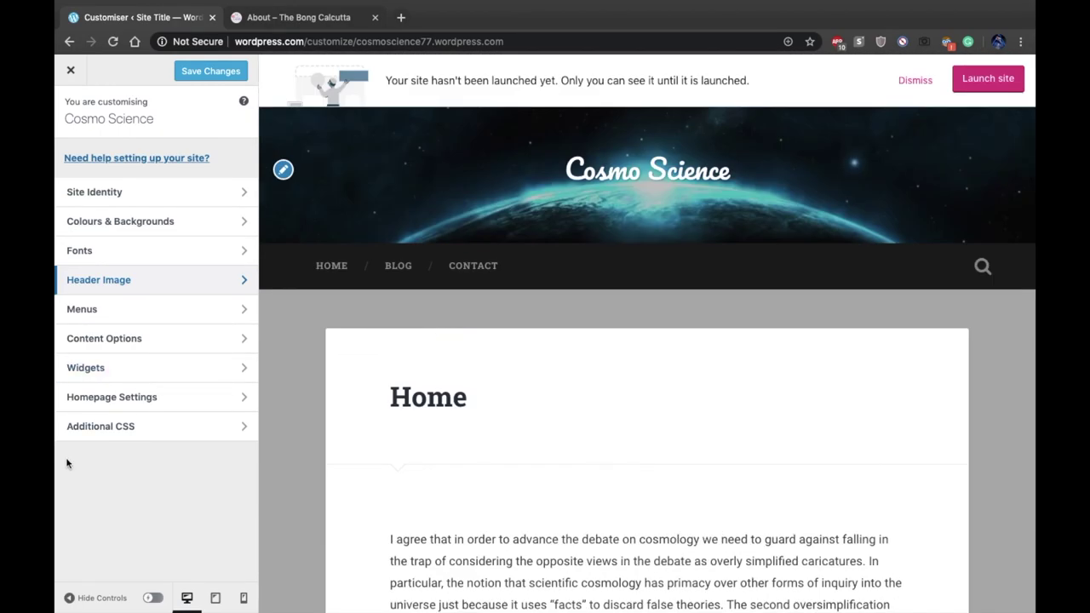
Check the available widget areas and the homepage display settings
{"action": "left_click", "coordinate": [159, 374]}
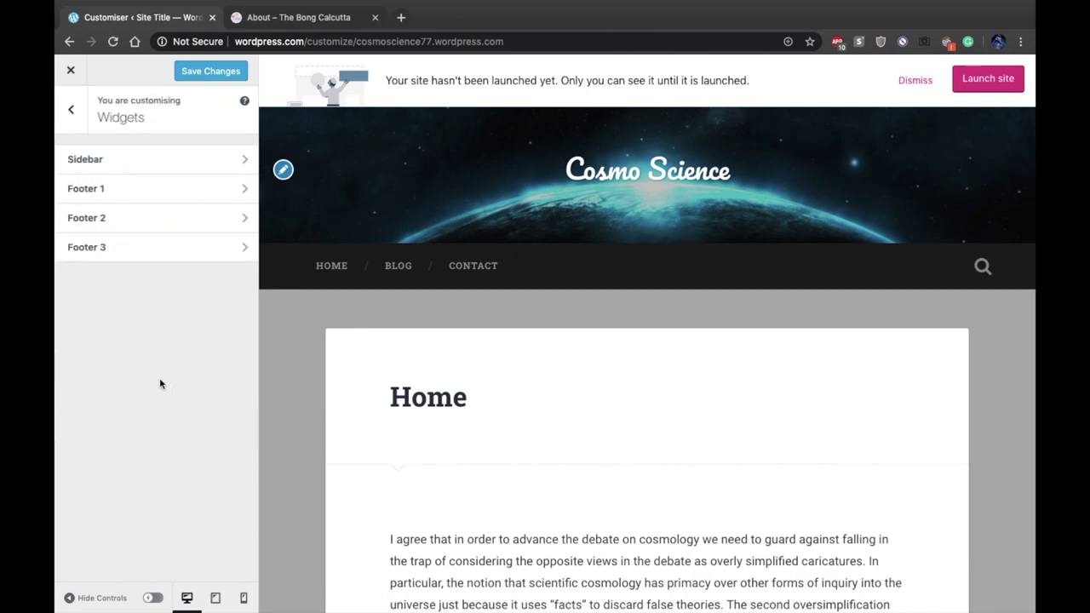
{"action": "left_click", "coordinate": [64, 128]}
{"action": "left_click", "coordinate": [169, 394]}
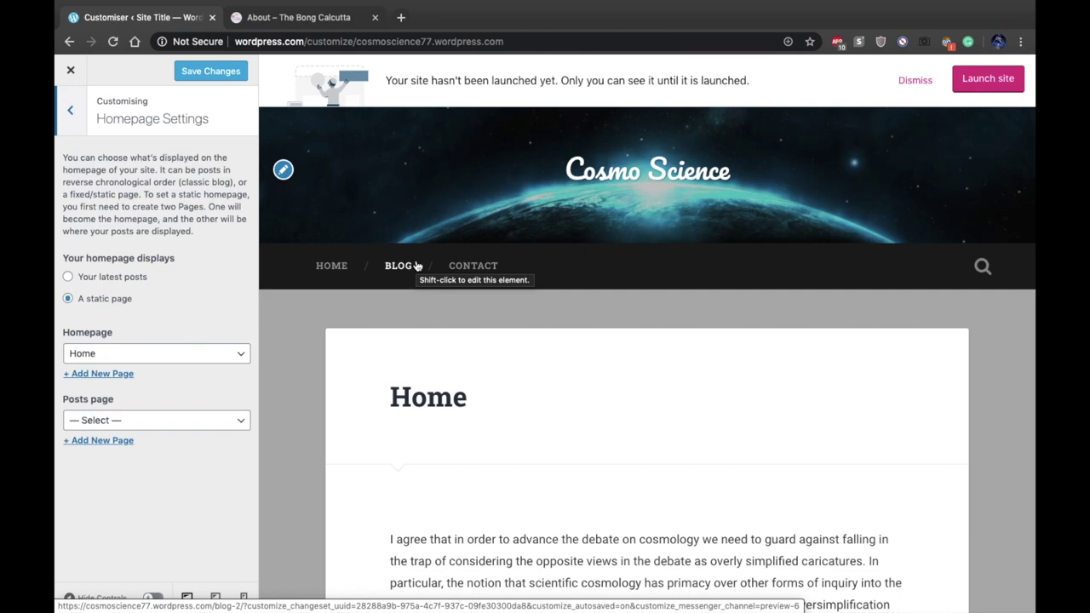
{"action": "left_click", "coordinate": [70, 110]}
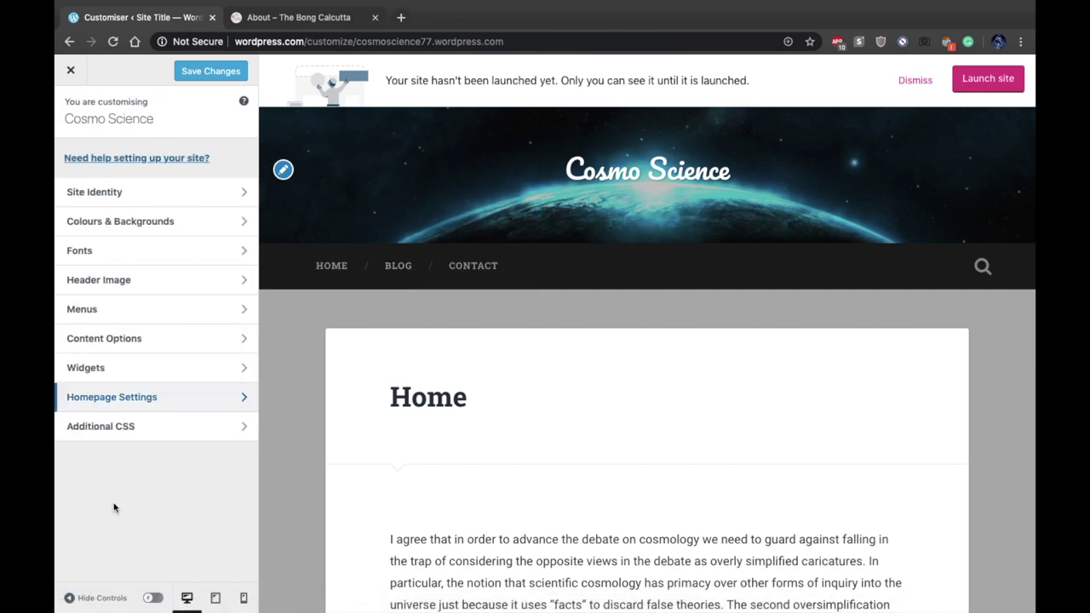
Launch the site on its free address cosmoscience77.wordpress.com, skipping the domain purchase
{"action": "left_click", "coordinate": [993, 78]}
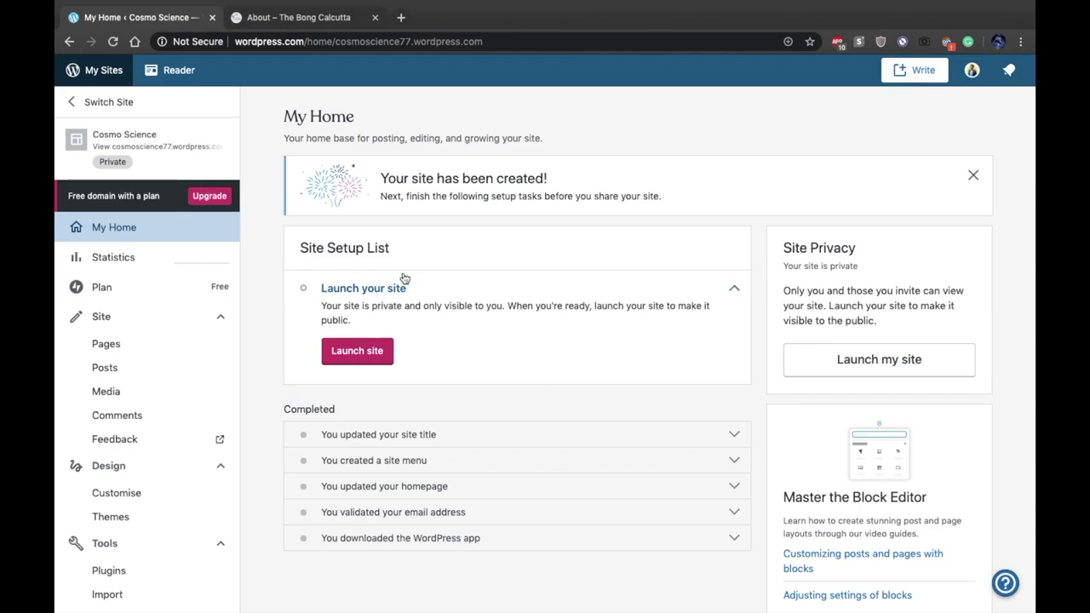
{"action": "left_click", "coordinate": [377, 347]}
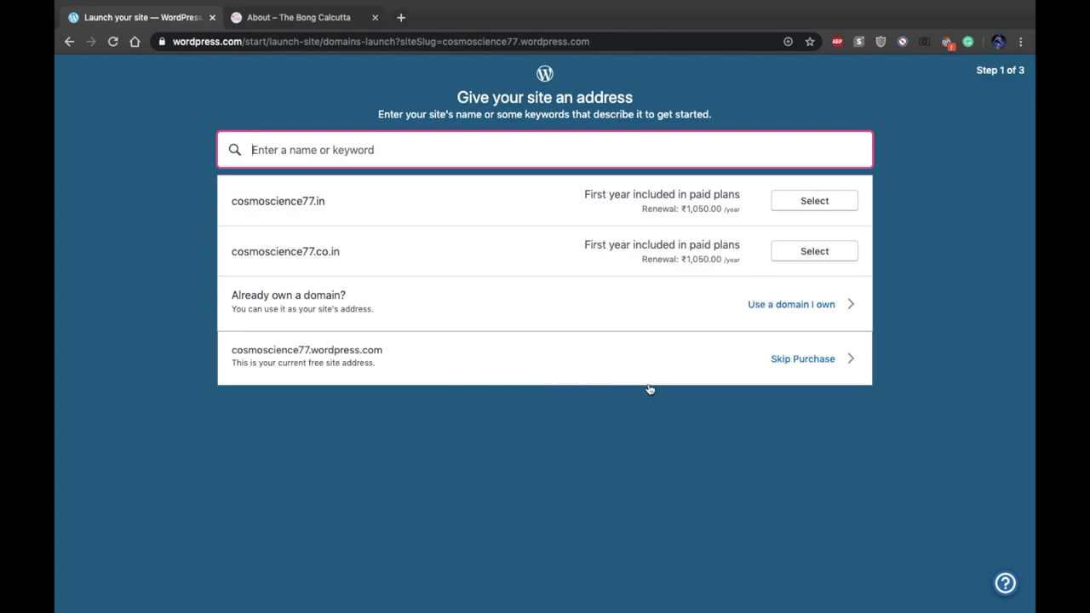
{"action": "left_click", "coordinate": [783, 360]}
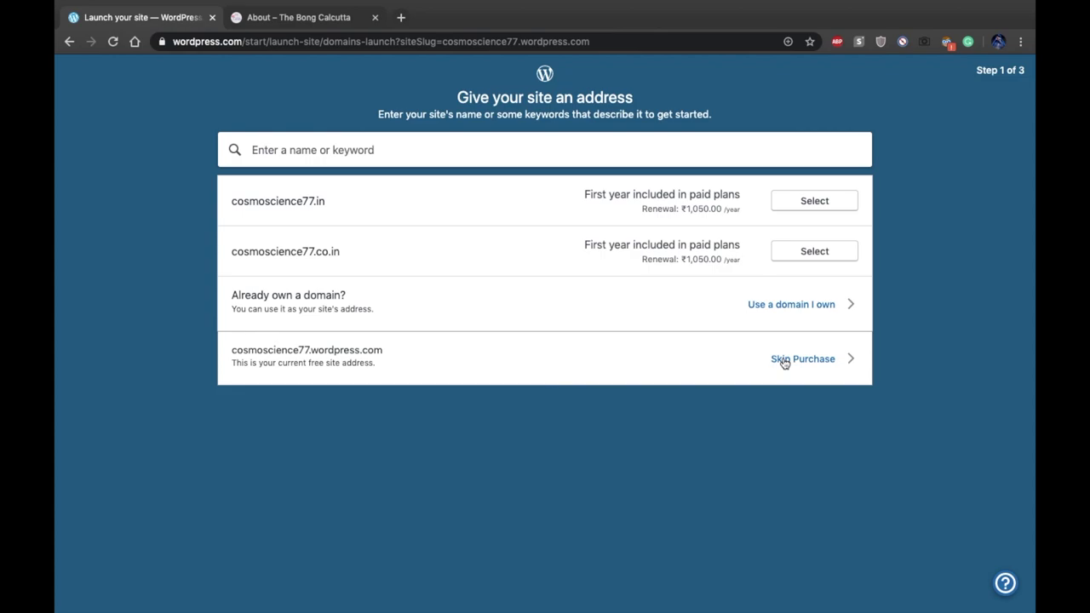
{"action": "left_click", "coordinate": [573, 149]}
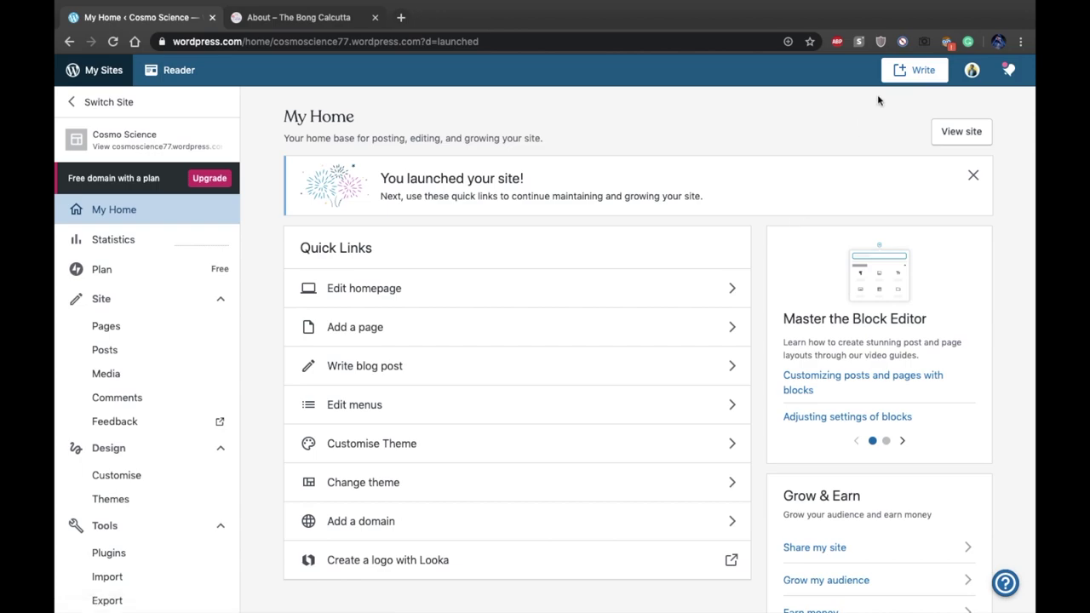
View the launched site and look through its public Home page
{"action": "left_click", "coordinate": [959, 135]}
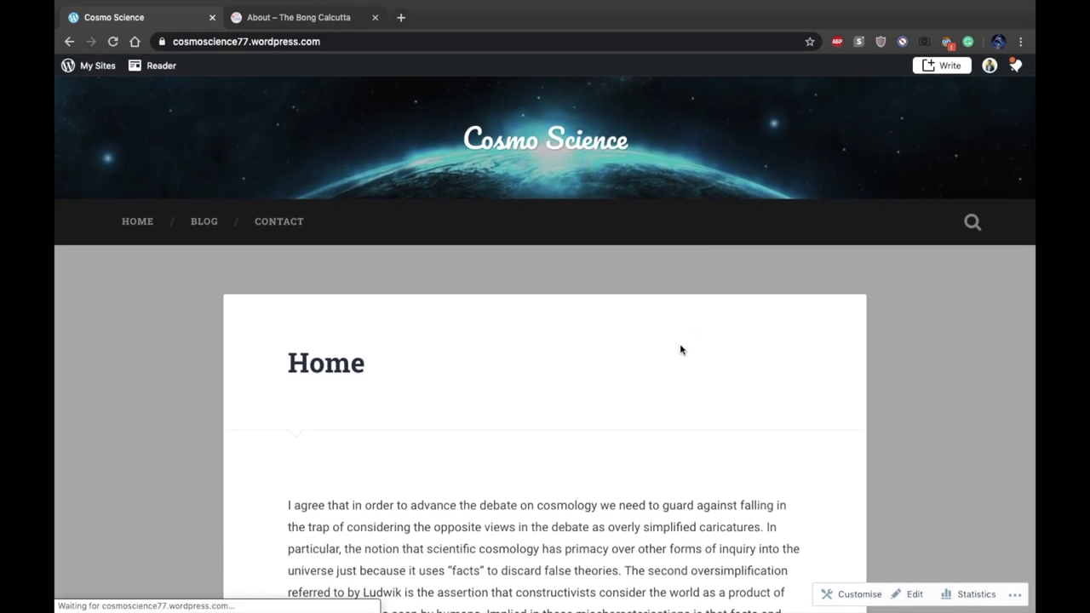
{"action": "scroll", "coordinate": [680, 349], "scroll_direction": "down", "scroll_amount": 10}
{"action": "scroll", "coordinate": [680, 349], "scroll_direction": "up", "scroll_amount": 10}
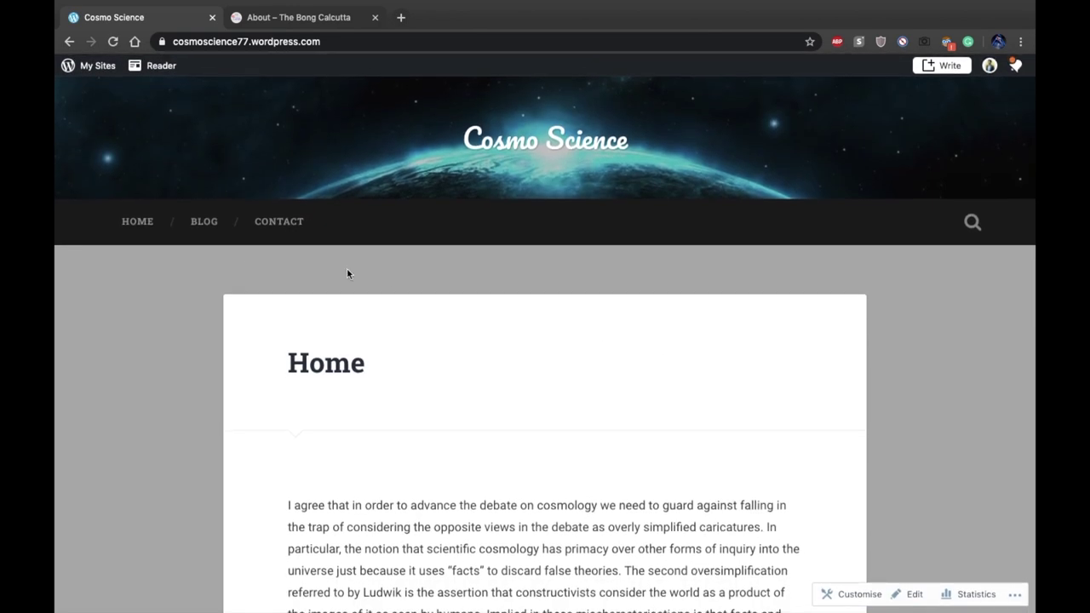
Open the launched site's Blog page and look through its list of post excerpts
{"action": "left_click", "coordinate": [199, 238]}
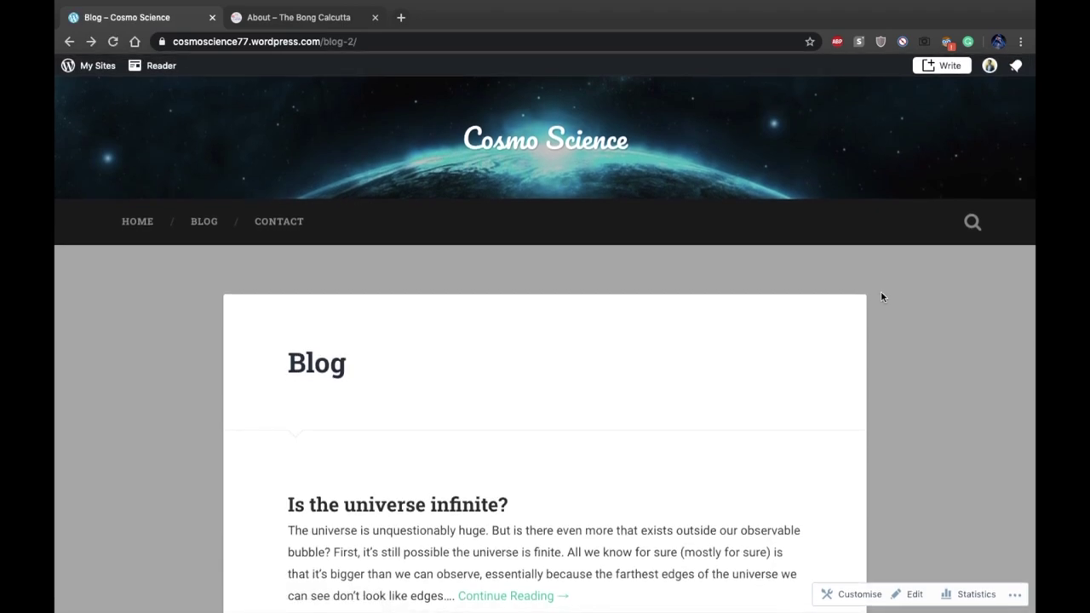
{"action": "scroll", "coordinate": [882, 296], "scroll_direction": "down", "scroll_amount": 3}
{"action": "scroll", "coordinate": [881, 296], "scroll_direction": "down", "scroll_amount": 1}
{"action": "scroll", "coordinate": [882, 297], "scroll_direction": "down", "scroll_amount": 3}
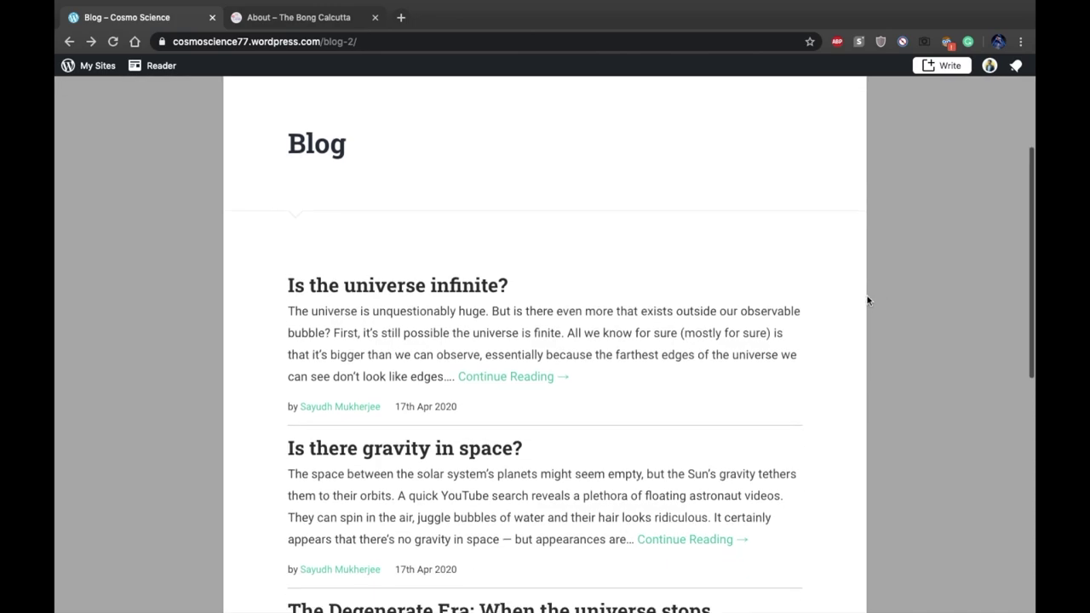
{"action": "scroll", "coordinate": [752, 334], "scroll_direction": "down", "scroll_amount": 5}
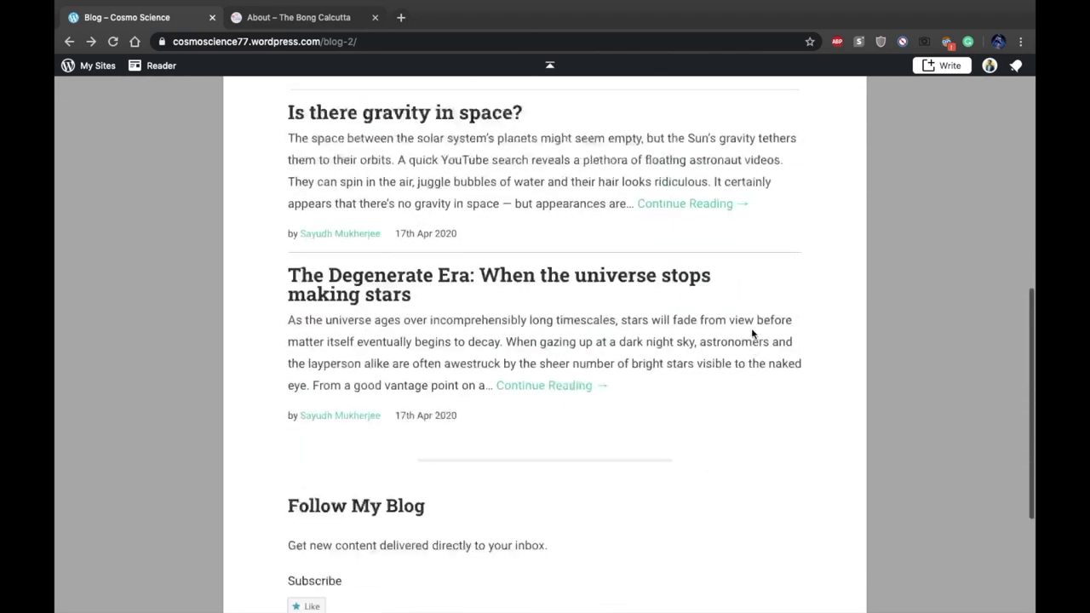
{"action": "scroll", "coordinate": [752, 332], "scroll_direction": "up", "scroll_amount": 3}
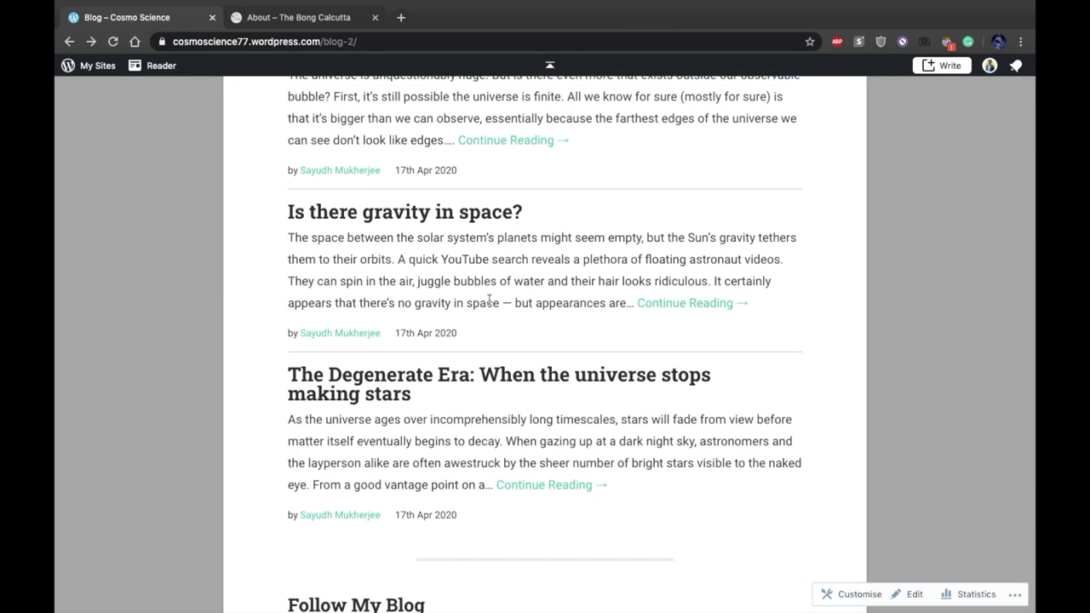
{"action": "scroll", "coordinate": [604, 445], "scroll_direction": "up", "scroll_amount": 3}
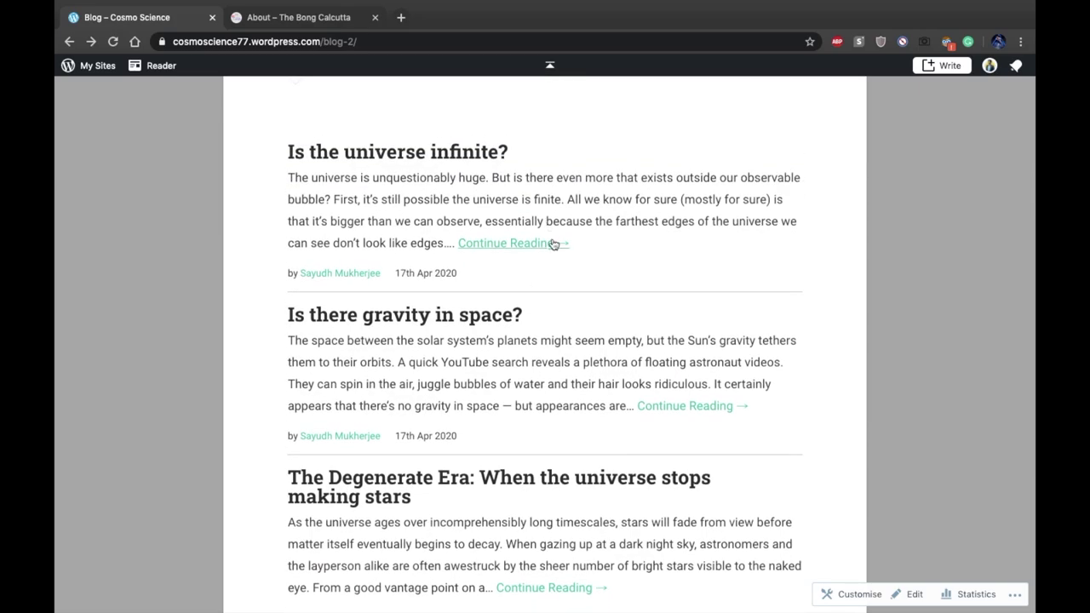
Open the full "Is the universe infinite?" post and review it down to the comment form
{"action": "left_click", "coordinate": [535, 245]}
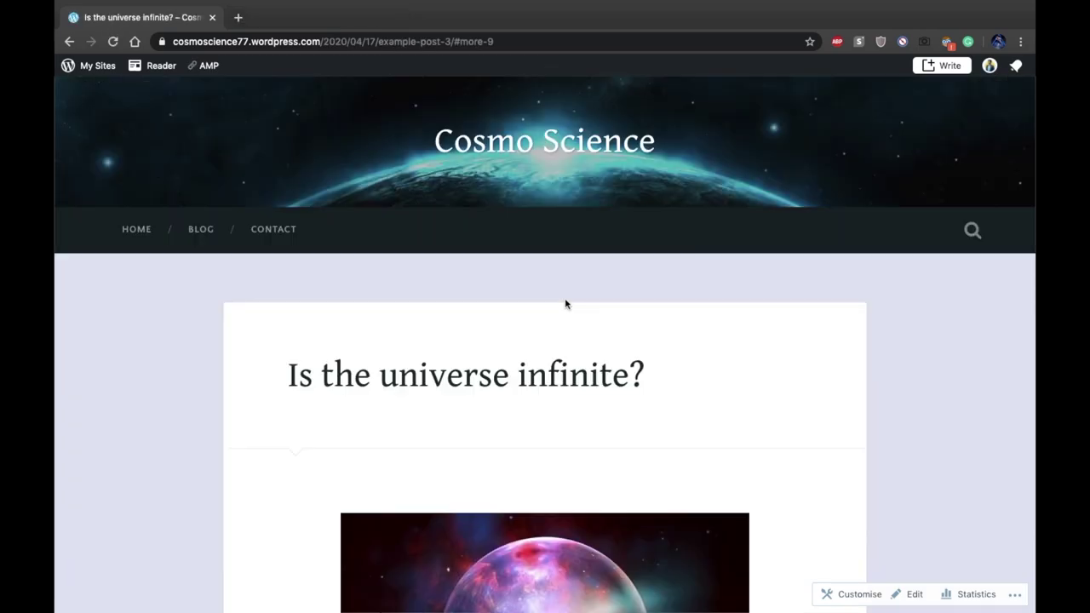
{"action": "scroll", "coordinate": [565, 304], "scroll_direction": "down", "scroll_amount": 15}
{"action": "scroll", "coordinate": [565, 302], "scroll_direction": "down", "scroll_amount": 15}
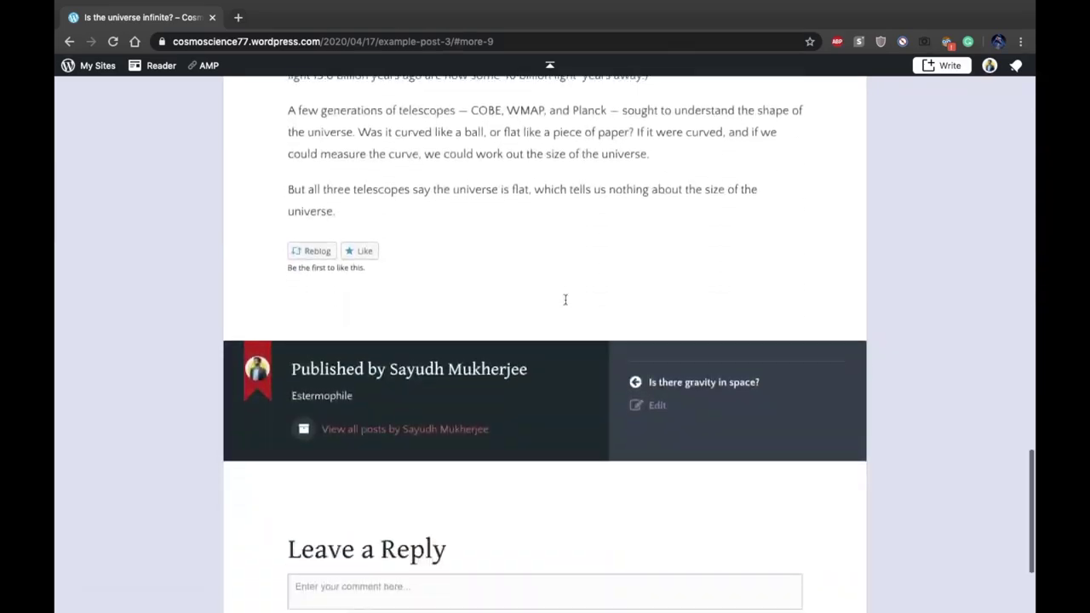
Go back to the Blog page, open the full "Is there gravity in space?" post and look through it
{"action": "scroll", "coordinate": [565, 303], "scroll_direction": "up", "scroll_amount": 20}
{"action": "key", "text": "super+Left"}
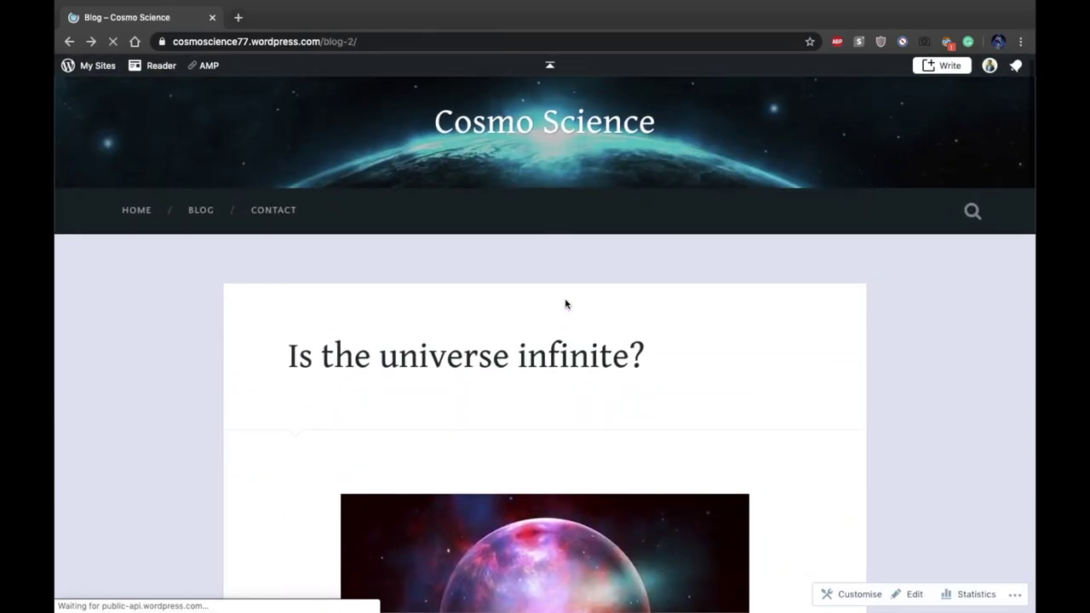
{"action": "left_click", "coordinate": [562, 446]}
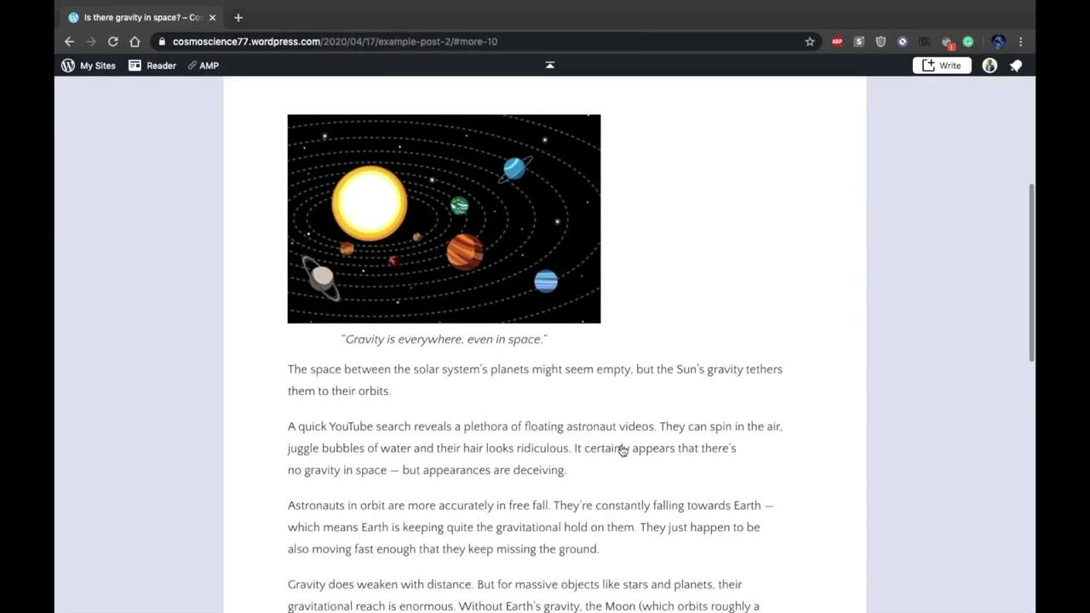
{"action": "scroll", "coordinate": [618, 451], "scroll_direction": "up", "scroll_amount": 10}
Open the site's Home page and look through its cosmology text and header
{"action": "left_click", "coordinate": [136, 230]}
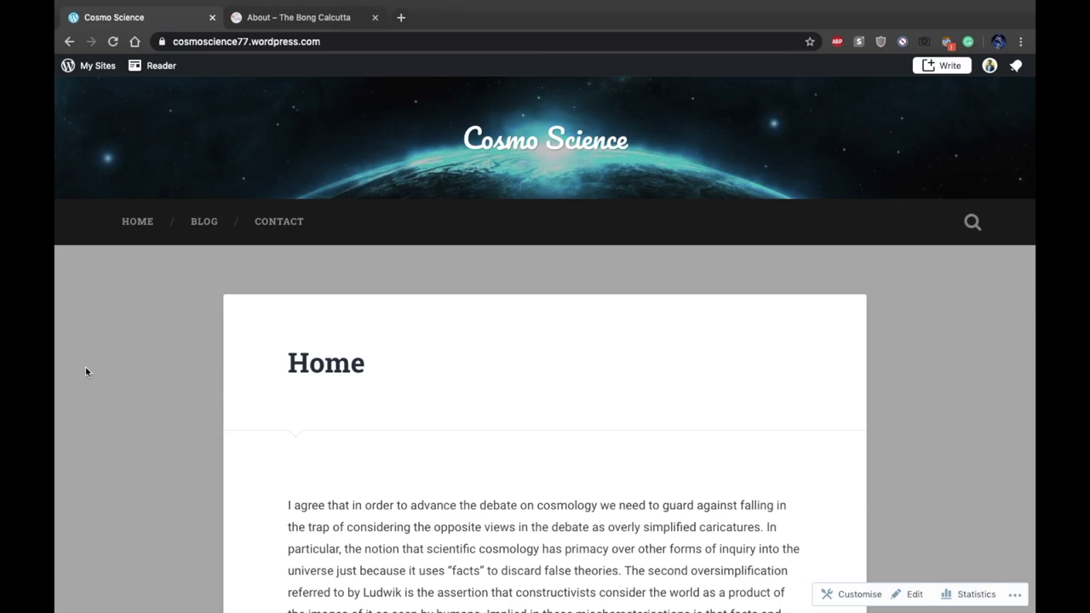
{"action": "scroll", "coordinate": [86, 372], "scroll_direction": "down", "scroll_amount": 6}
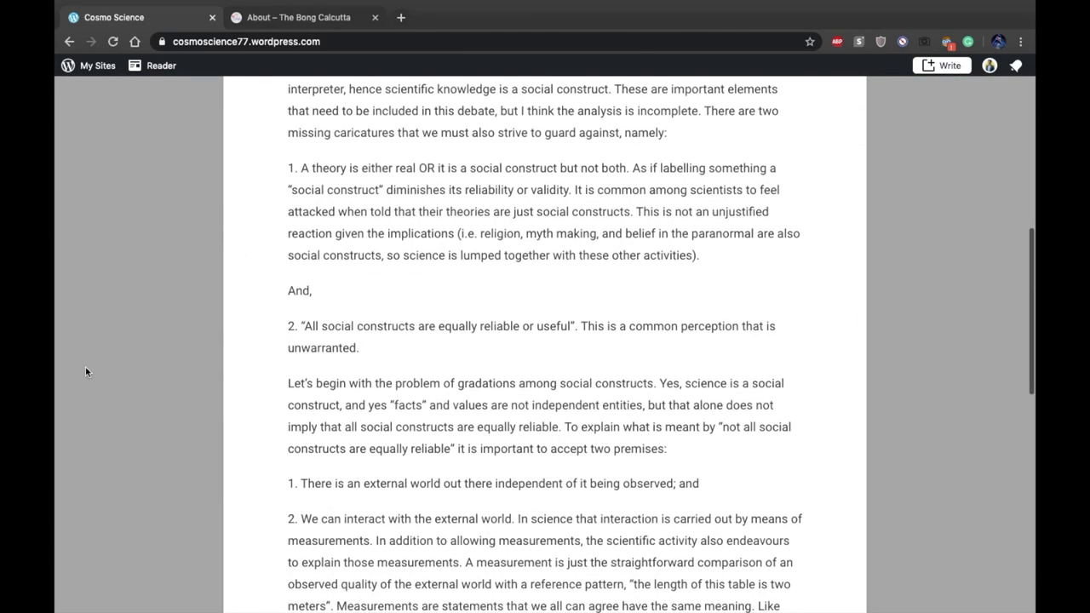
{"action": "scroll", "coordinate": [85, 371], "scroll_direction": "up", "scroll_amount": 7}
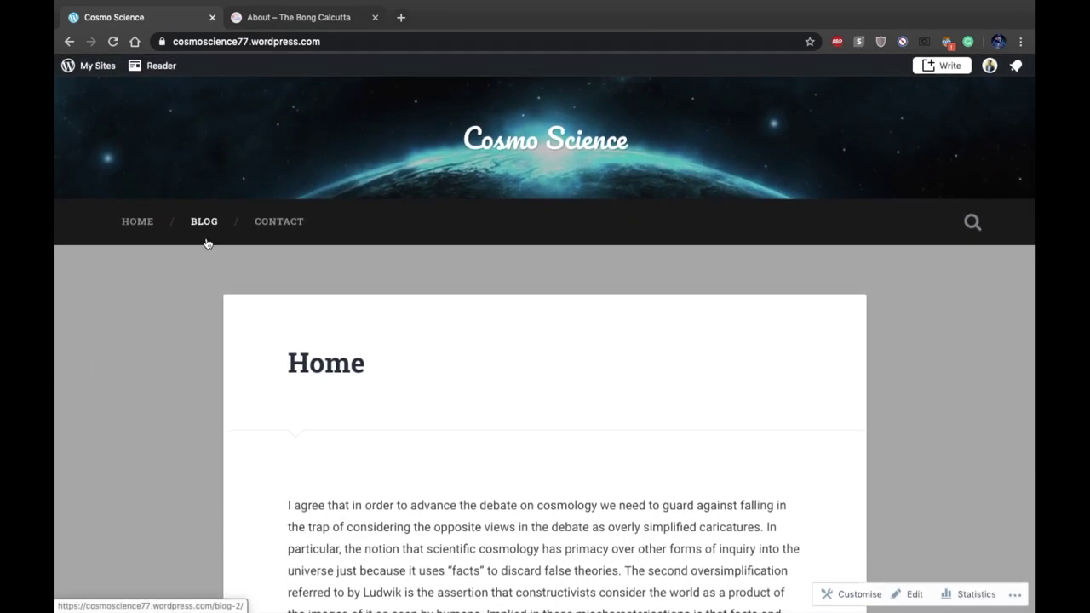
Open the Contact page and review its contact details, social links and message form
{"action": "left_click", "coordinate": [277, 223]}
{"action": "scroll", "coordinate": [185, 337], "scroll_direction": "down", "scroll_amount": 4}
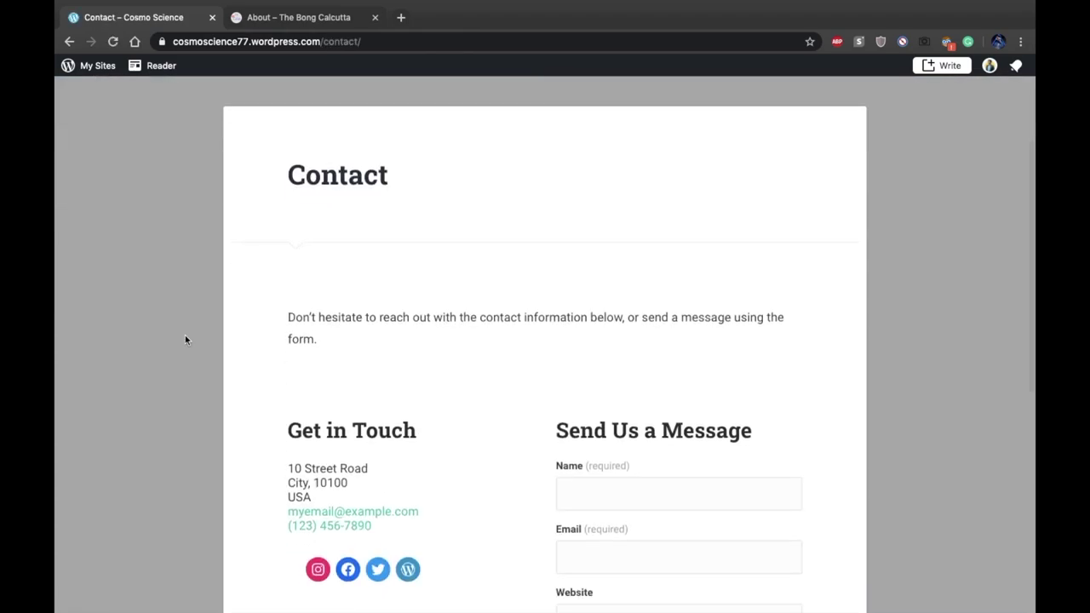
{"action": "scroll", "coordinate": [185, 339], "scroll_direction": "down", "scroll_amount": 2}
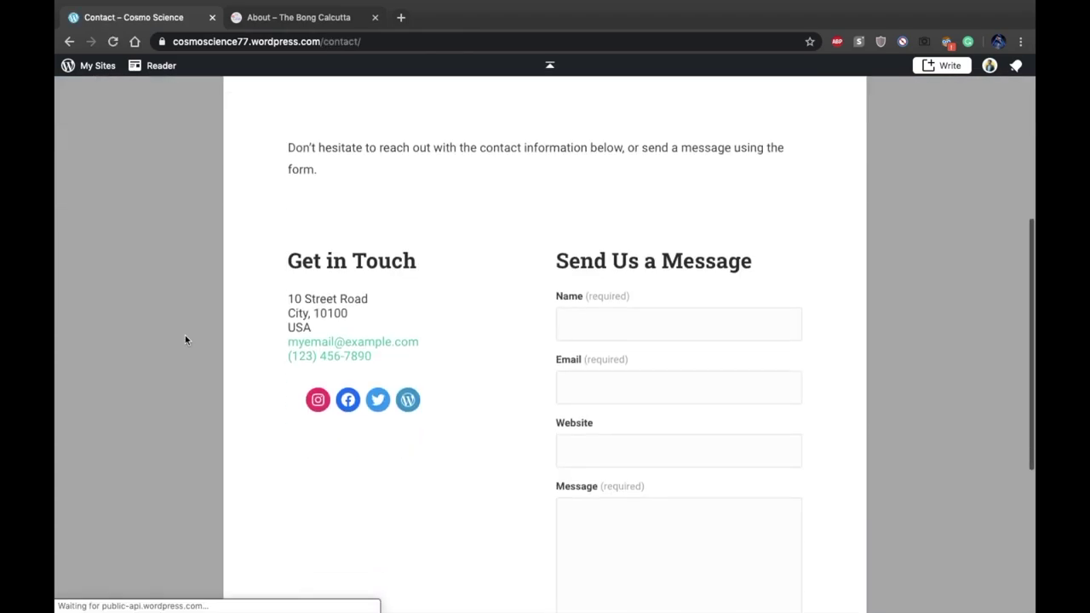
{"action": "scroll", "coordinate": [185, 339], "scroll_direction": "up", "scroll_amount": 5}
Return to the Home page and check its final look from the header down through the article text
{"action": "left_click", "coordinate": [143, 239]}
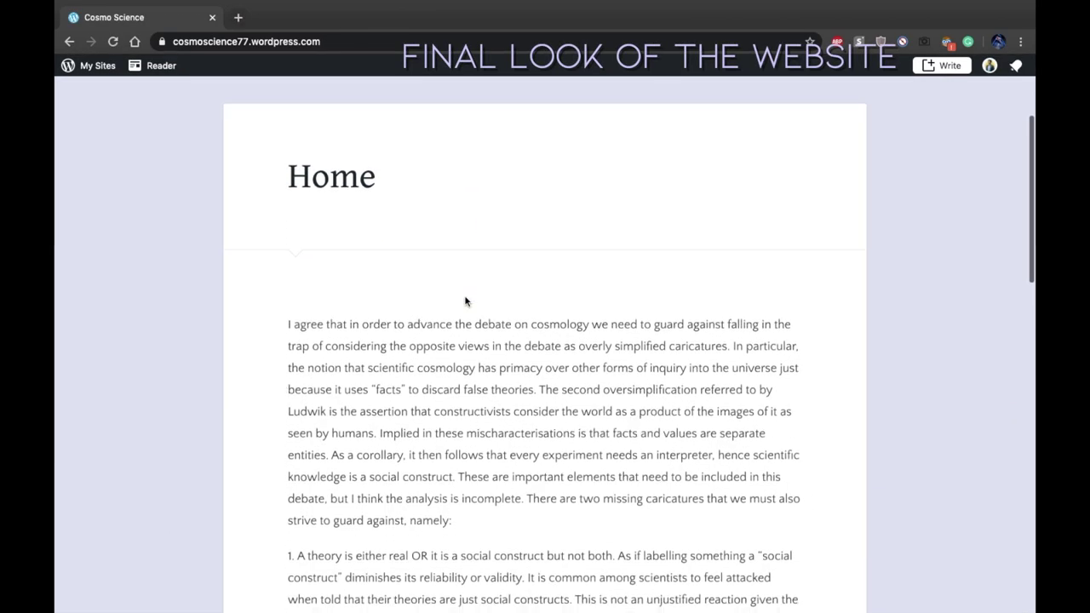
{"action": "scroll", "coordinate": [464, 297], "scroll_direction": "down", "scroll_amount": 15}
{"action": "scroll", "coordinate": [464, 297], "scroll_direction": "up", "scroll_amount": 20}
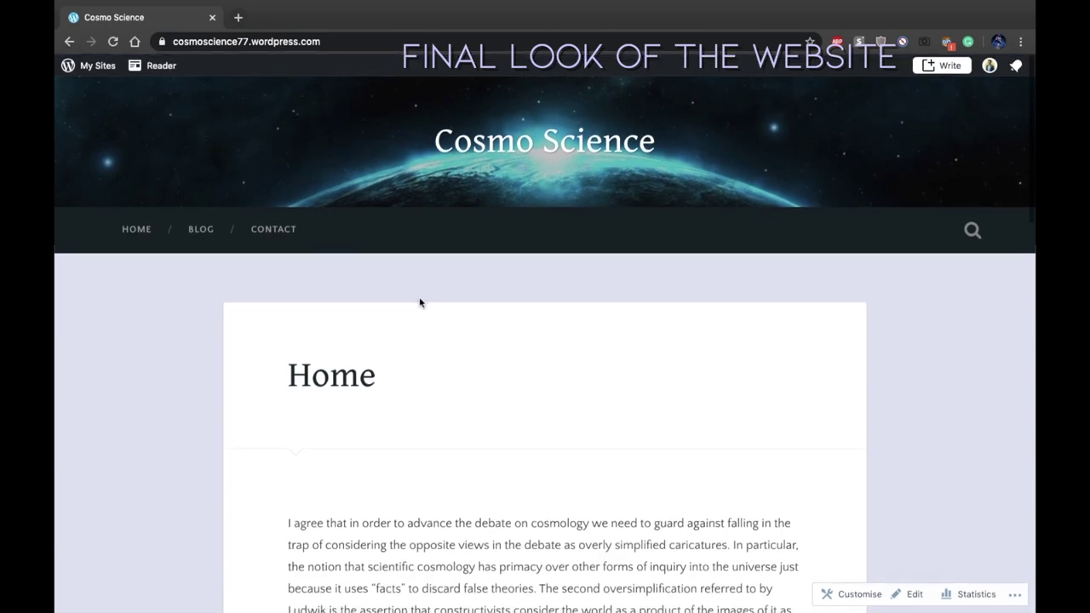
From the Blog page, review the full "The Degenerate Era: When the universe stops making stars" post and return to the post list
{"action": "left_click", "coordinate": [206, 229]}
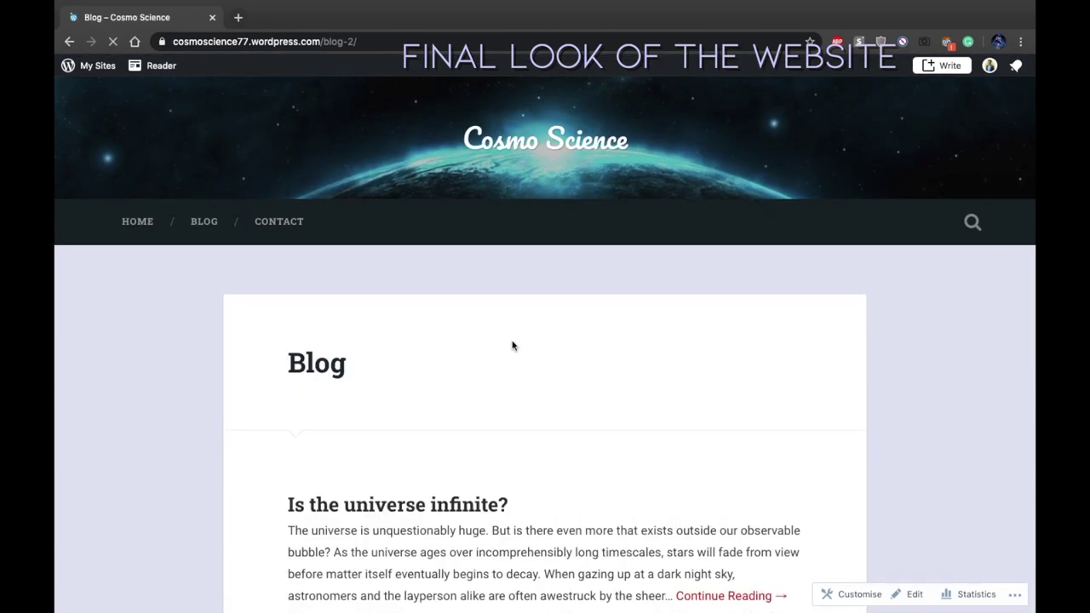
{"action": "scroll", "coordinate": [511, 345], "scroll_direction": "down", "scroll_amount": 6}
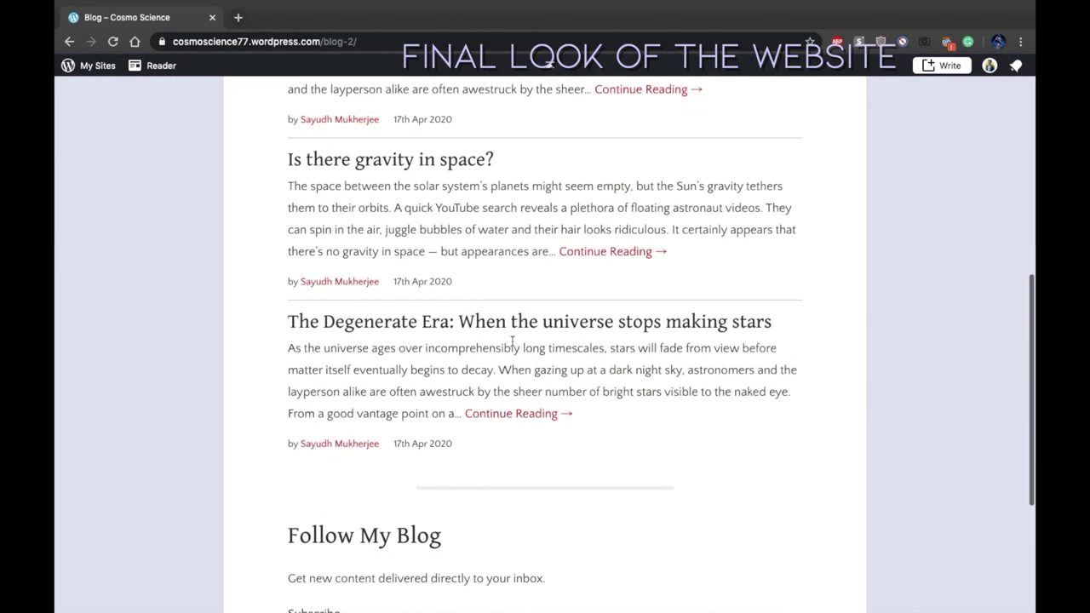
{"action": "left_click", "coordinate": [512, 415]}
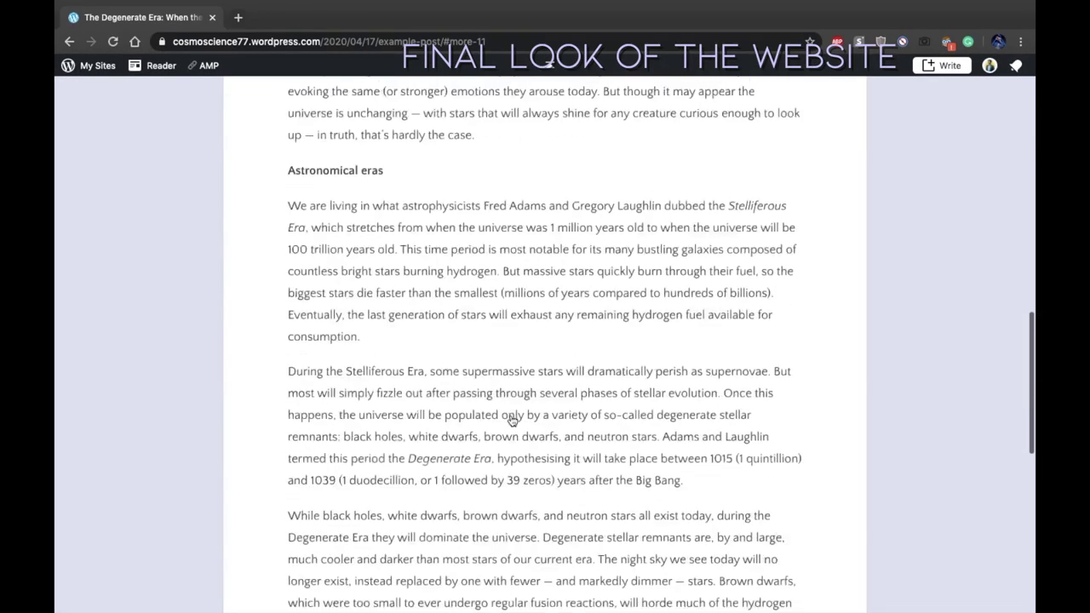
{"action": "scroll", "coordinate": [512, 421], "scroll_direction": "up", "scroll_amount": 10}
{"action": "scroll", "coordinate": [477, 408], "scroll_direction": "left", "scroll_amount": 5}
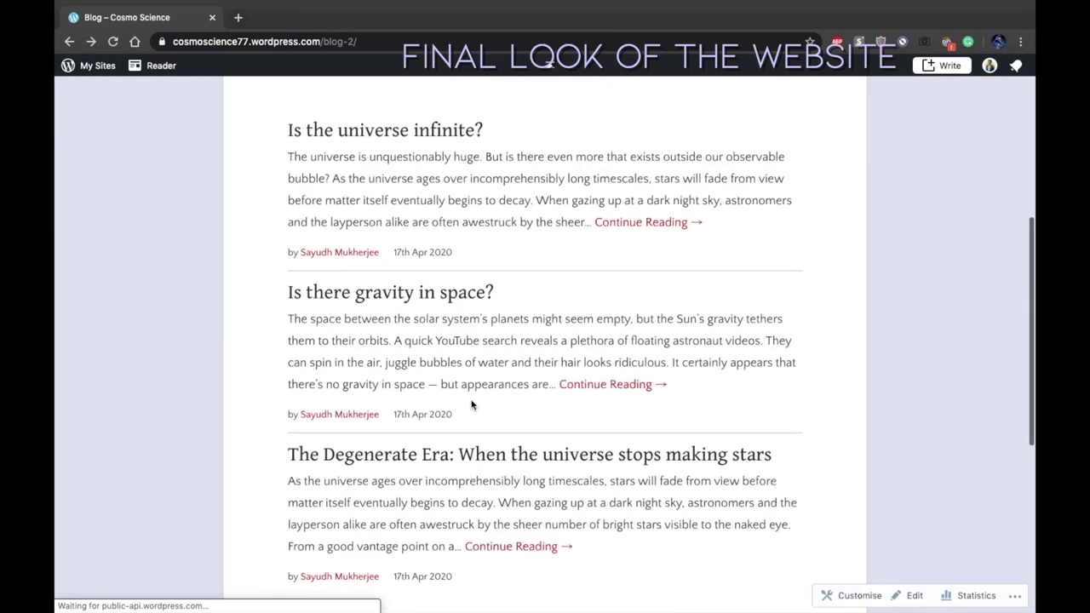
Open the full "Is there gravity in space?" post from the list, view it and return to the Blog page
{"action": "left_click", "coordinate": [578, 385]}
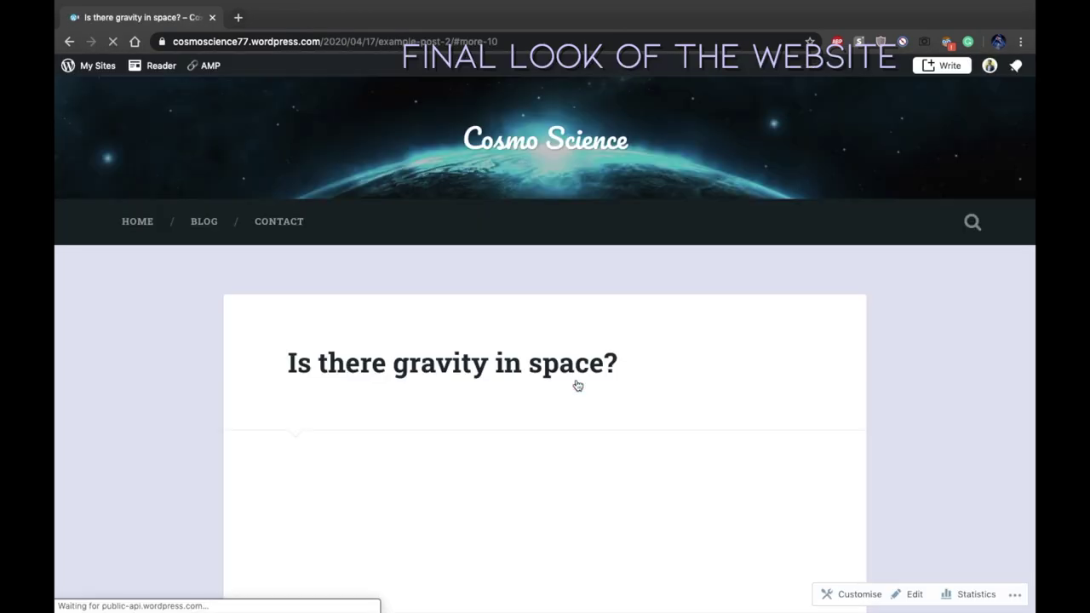
{"action": "scroll", "coordinate": [577, 385], "scroll_direction": "up", "scroll_amount": 15}
{"action": "scroll", "coordinate": [577, 385], "scroll_direction": "left", "scroll_amount": 5}
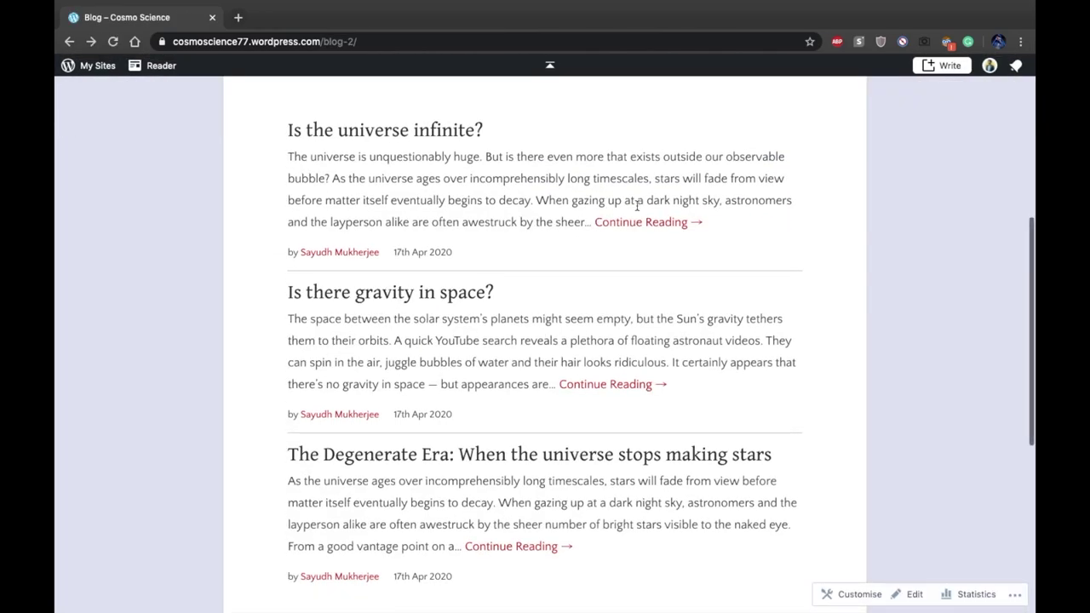
Open the full "Is the universe infinite?" post, look through its content and return to the Home page
{"action": "left_click", "coordinate": [631, 222]}
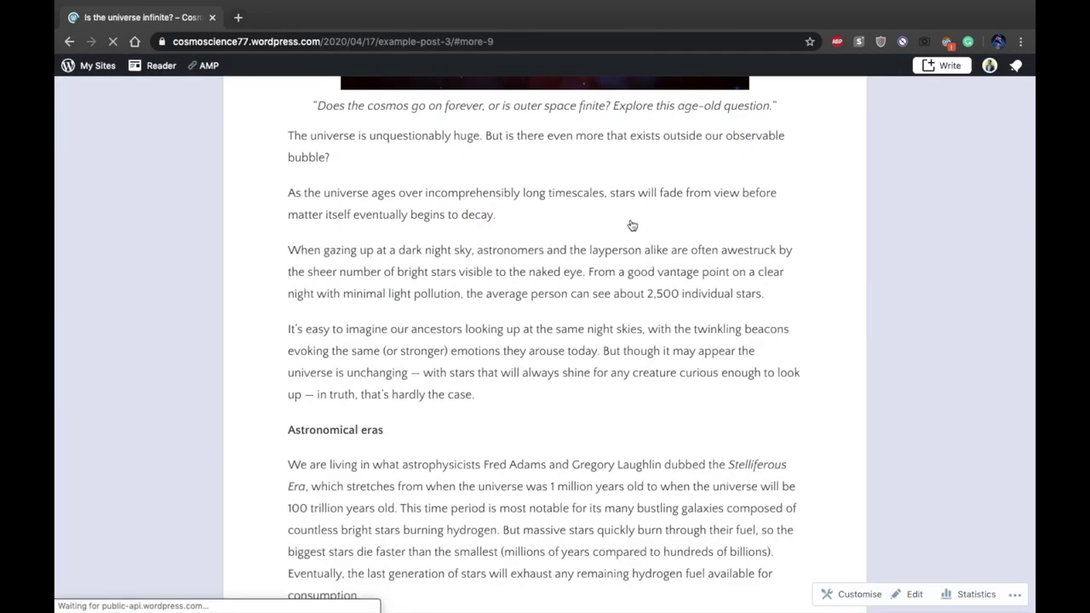
{"action": "scroll", "coordinate": [632, 224], "scroll_direction": "down", "scroll_amount": 10}
{"action": "scroll", "coordinate": [631, 225], "scroll_direction": "down", "scroll_amount": 5}
{"action": "scroll", "coordinate": [632, 225], "scroll_direction": "up", "scroll_amount": 20}
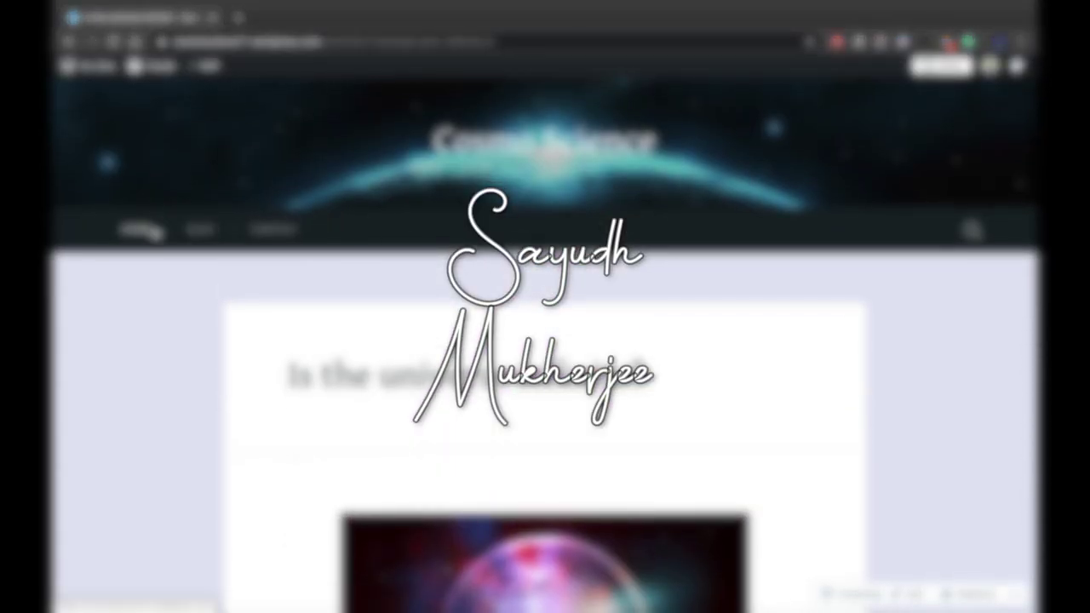
{"action": "left_click", "coordinate": [138, 228]}
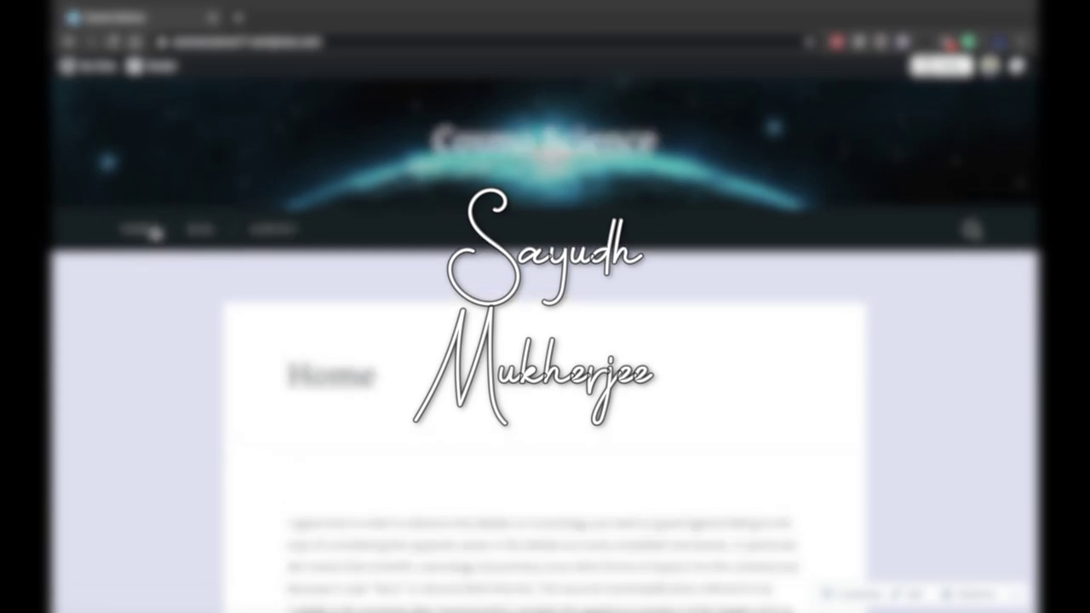